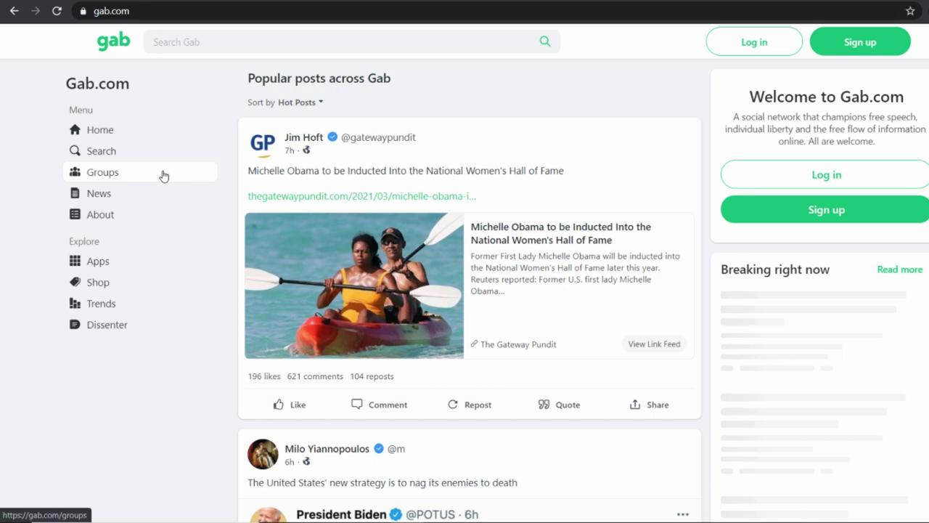
- Open the Gab sign-up form and examine its username, e-mail, password, captcha and Terms of Service fields
left_click(821, 215)
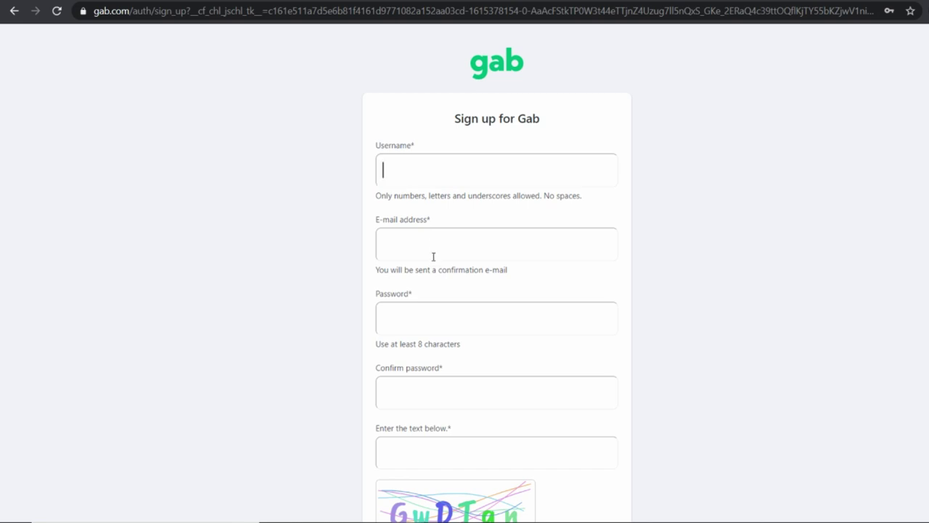
left_click(412, 249)
left_click(411, 309)
left_click(639, 254)
scroll(661, 283, "down", 1)
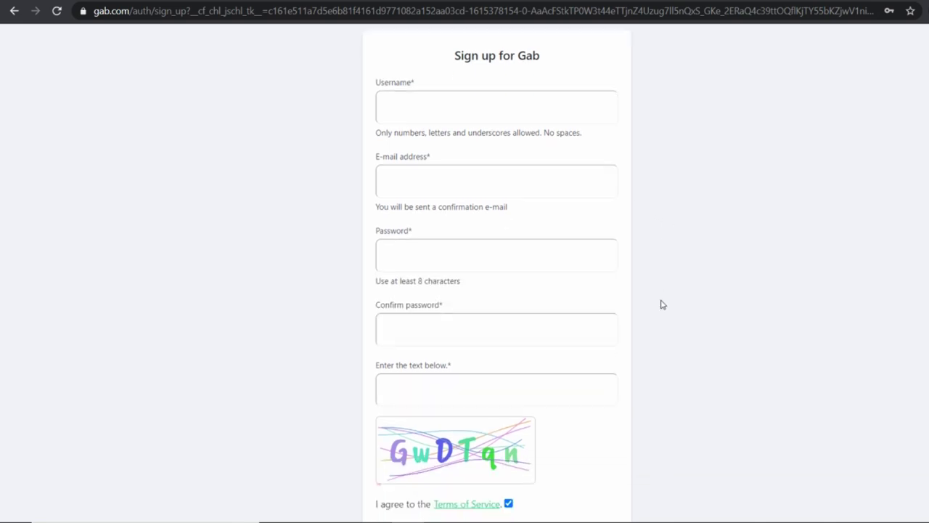
scroll(450, 407, "down", 1)
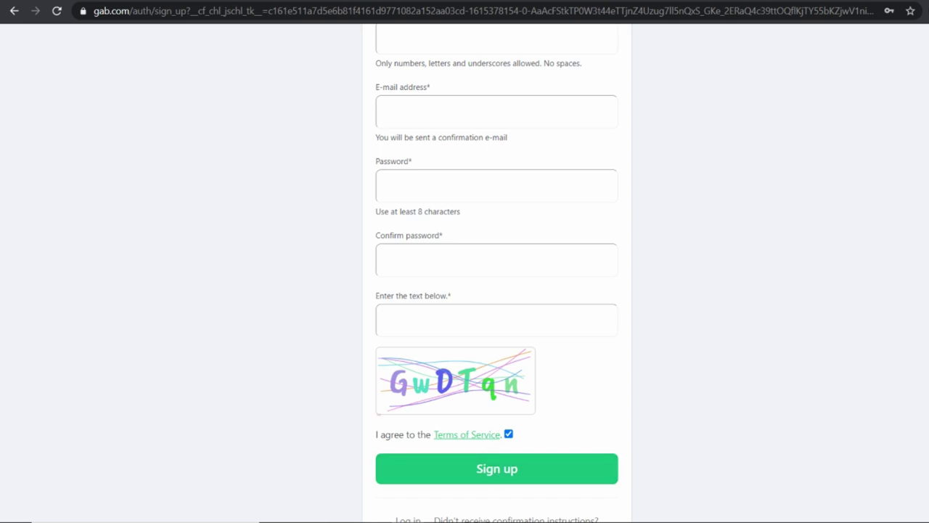
scroll(639, 436, "up", 2)
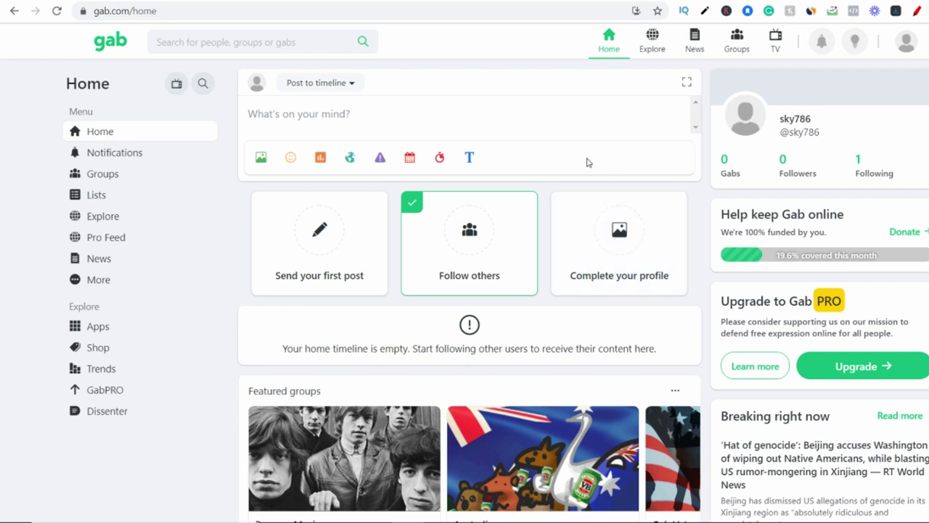
- Open the new account's profile for editing from the profile completion prompt
left_click(637, 257)
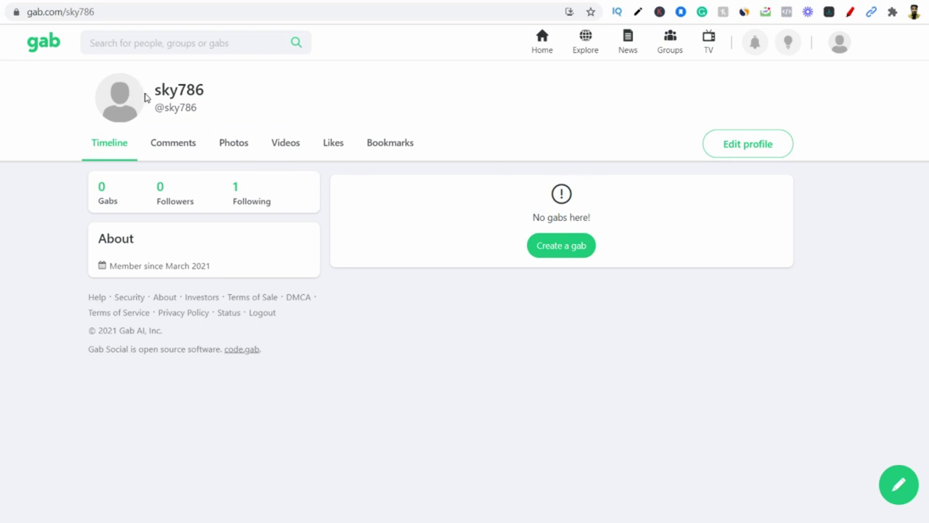
left_click(742, 142)
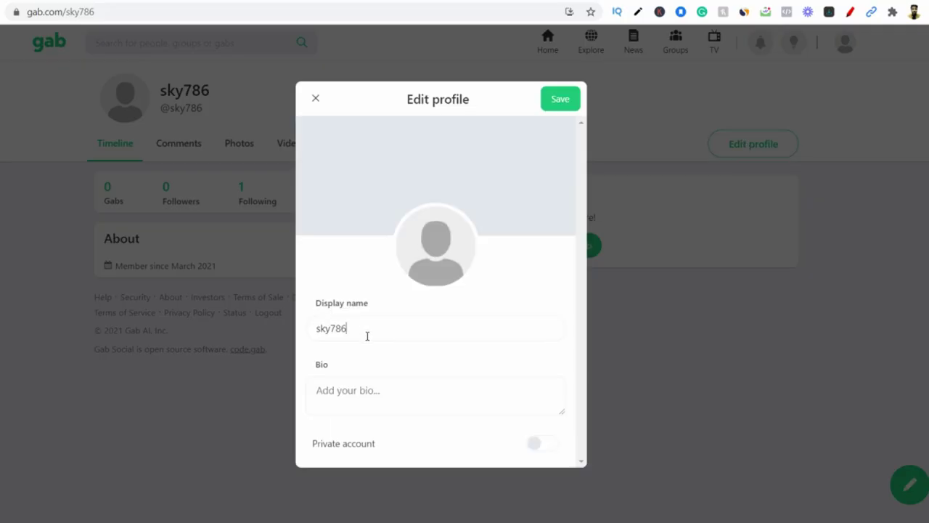
left_click_drag(344, 328, 312, 335)
left_click(348, 328)
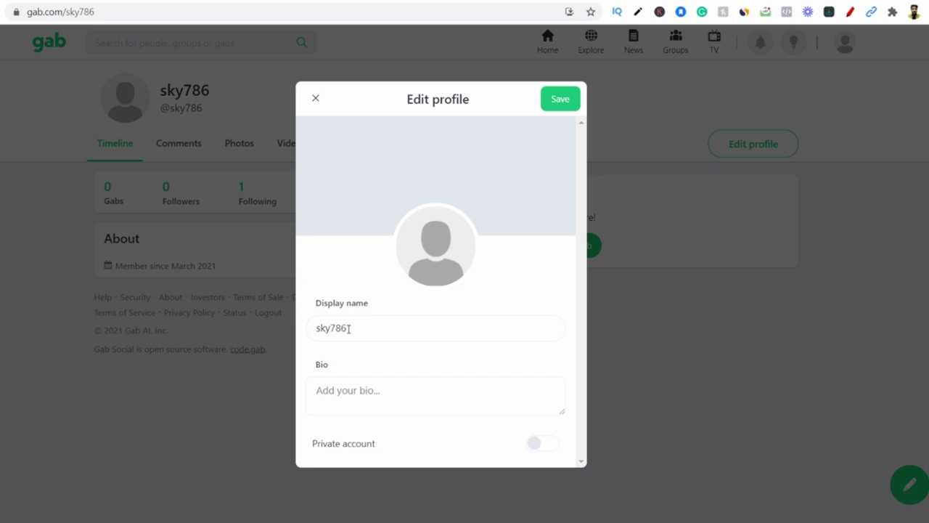
- Upload a portrait photo as the profile picture and set the bio to "I HELP PEOPLE TO MAKE MONEY FROM INTERNET."
left_click(433, 251)
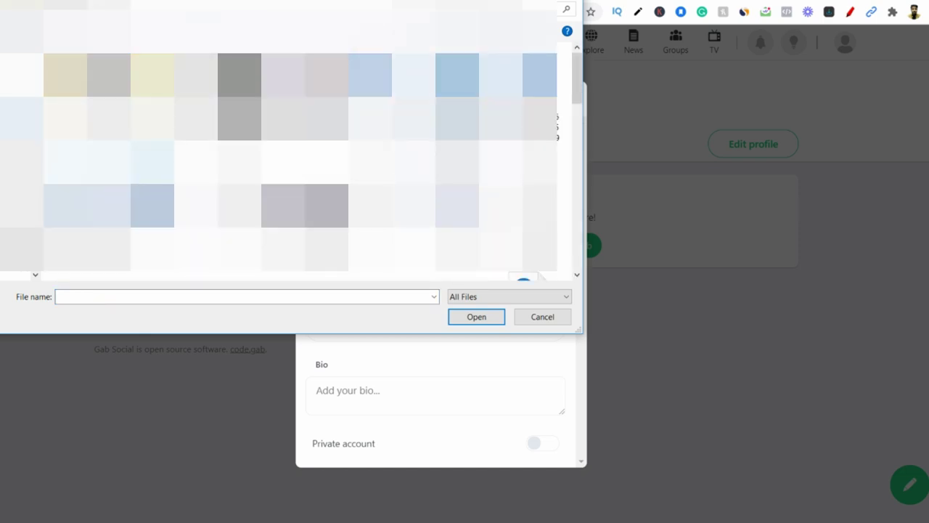
scroll(278, 162, "down", 3)
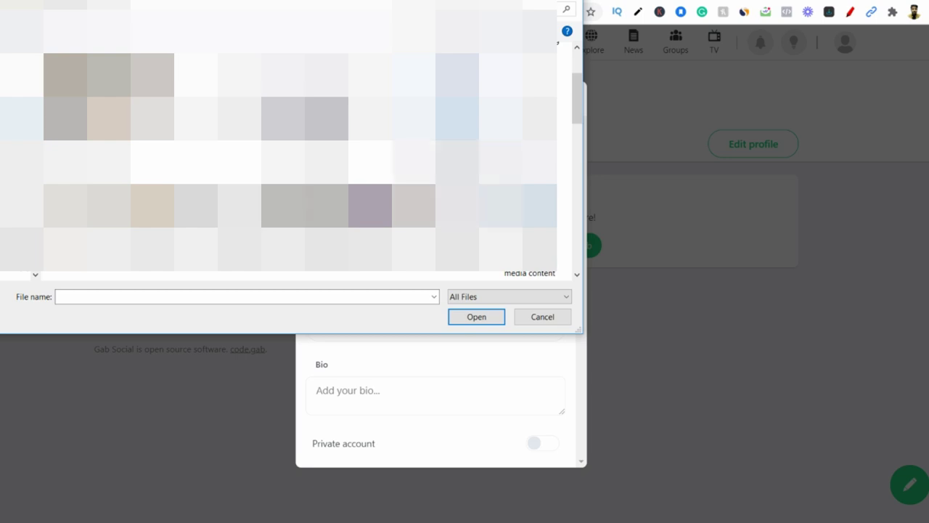
scroll(278, 162, "up", 3)
scroll(278, 161, "down", 3)
scroll(279, 162, "up", 3)
left_click(457, 117)
left_click(468, 317)
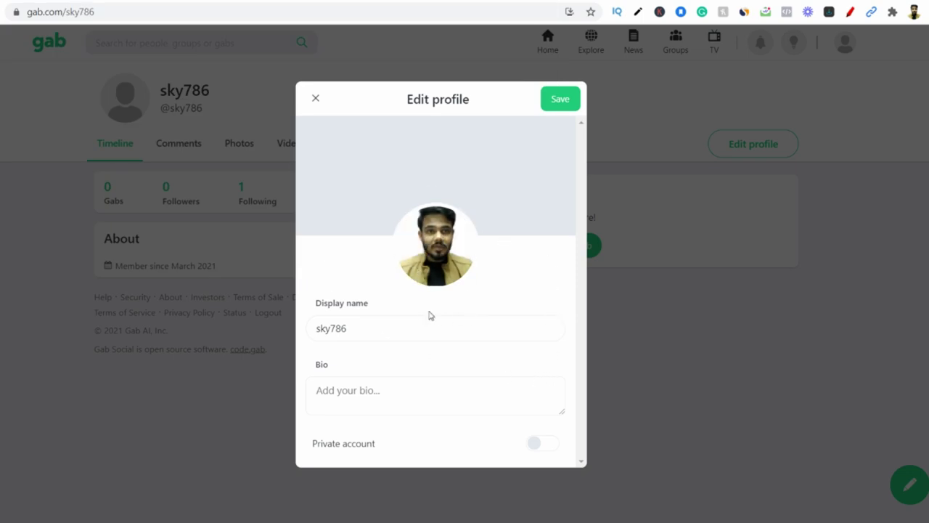
left_click(370, 390)
type("I HELP PEOPLE TO MAKE MONEY FROM INTERNET.")
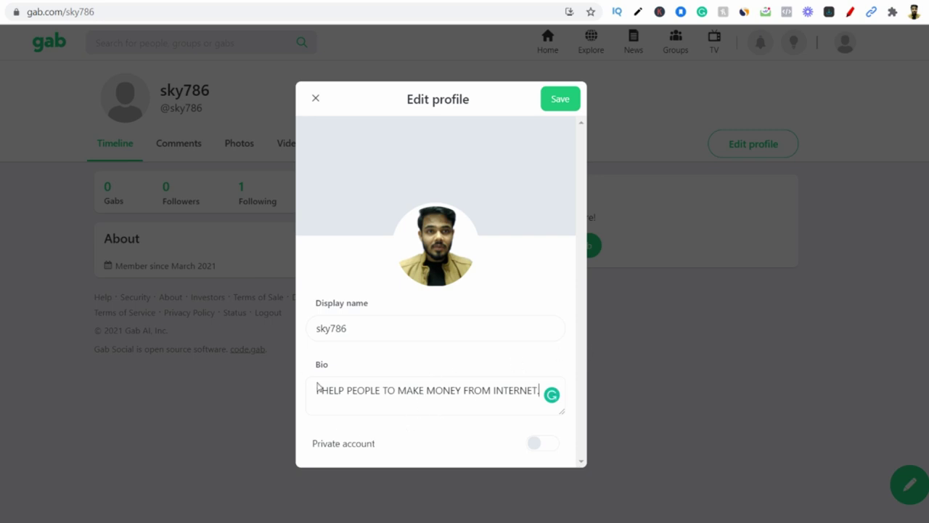
- Upload the "Believe it or not, most of your friends secretly hate you!" image as the profile cover and save the profile
left_click(435, 175)
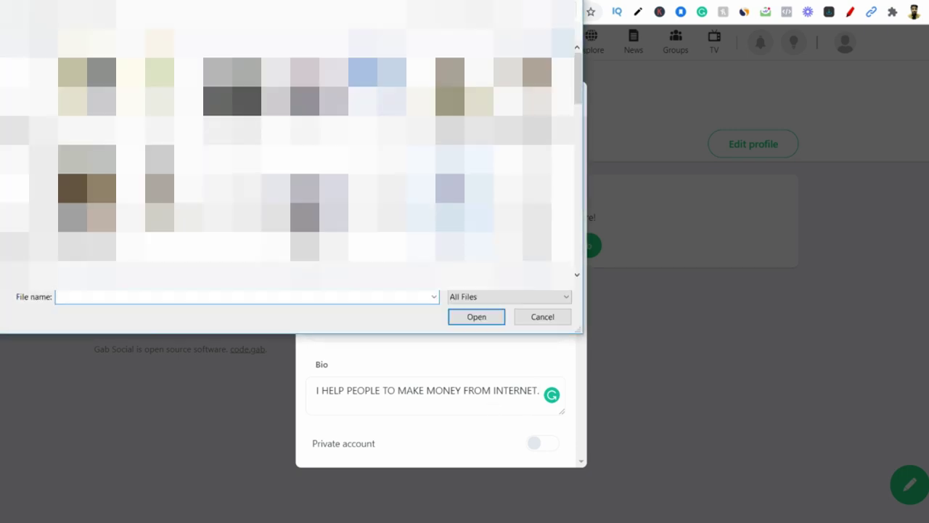
scroll(291, 159, "down", 5)
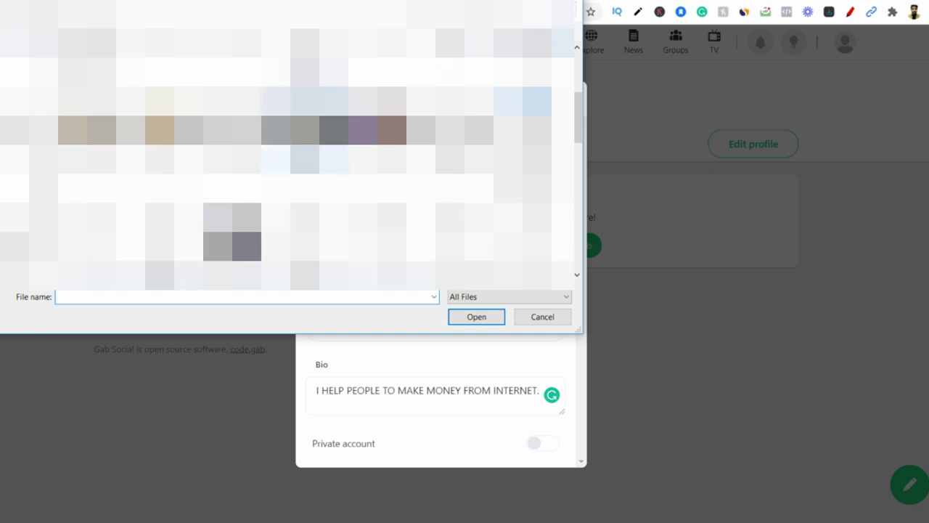
scroll(290, 159, "down", 5)
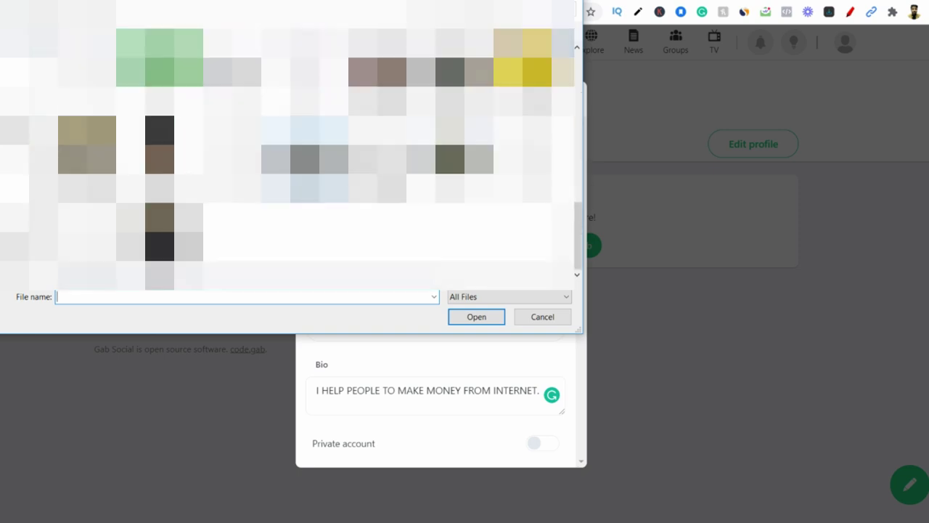
scroll(290, 160, "up", 15)
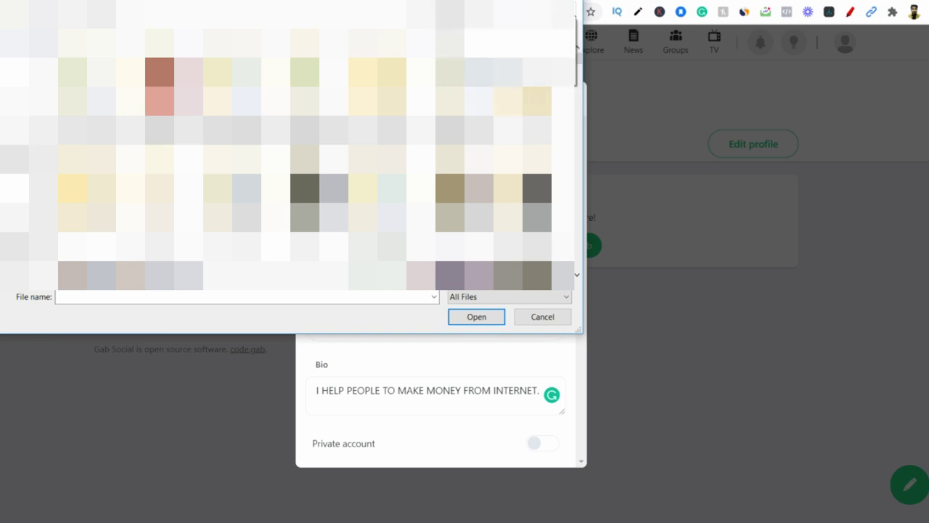
double_click(353, 170)
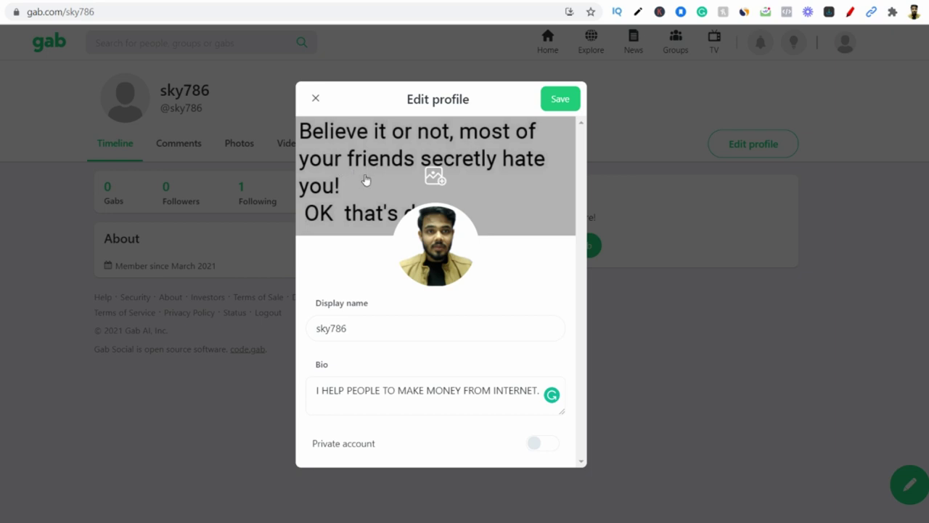
left_click(550, 102)
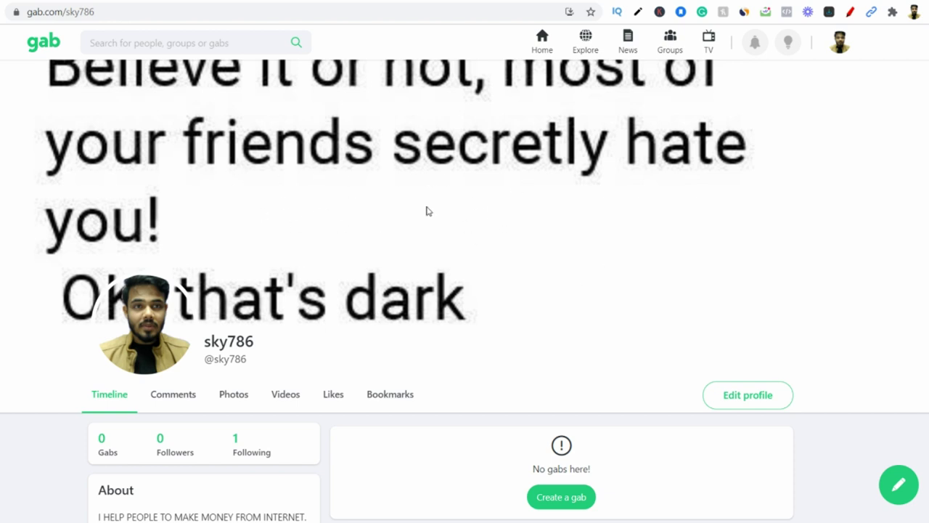
- Examine the cover image, profile picture and bio on the profile page, and return to the home feed
scroll(380, 186, "down", 1)
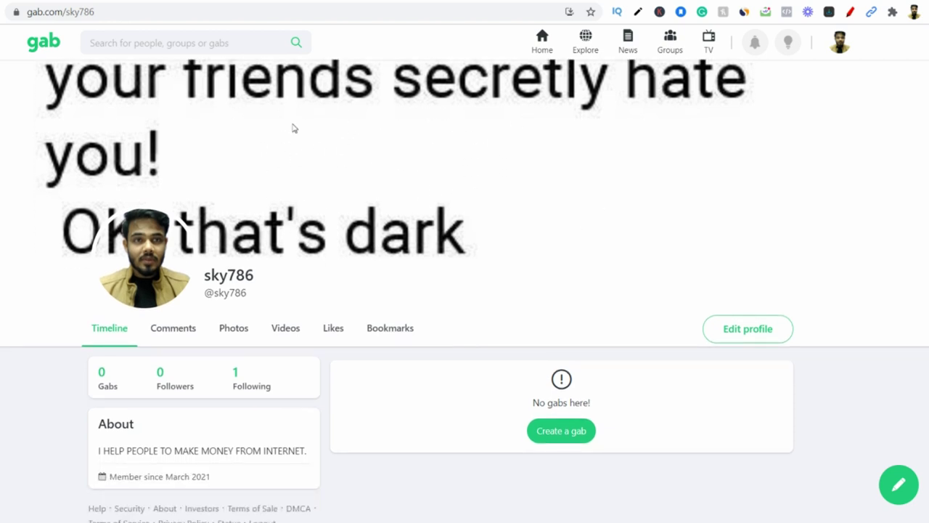
scroll(348, 244, "up", 1)
scroll(293, 268, "down", 1)
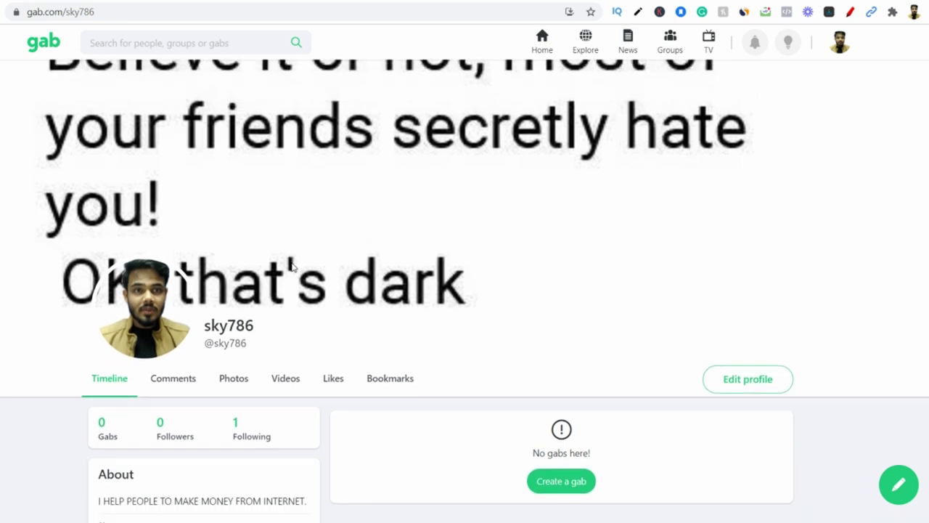
scroll(285, 290, "down", 1)
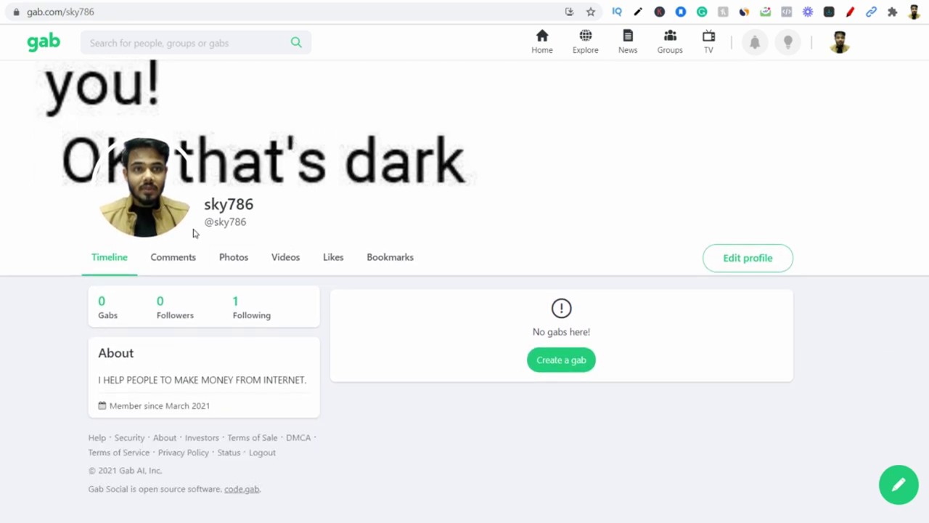
left_click_drag(100, 378, 306, 379)
left_click(426, 415)
scroll(571, 394, "up", 2)
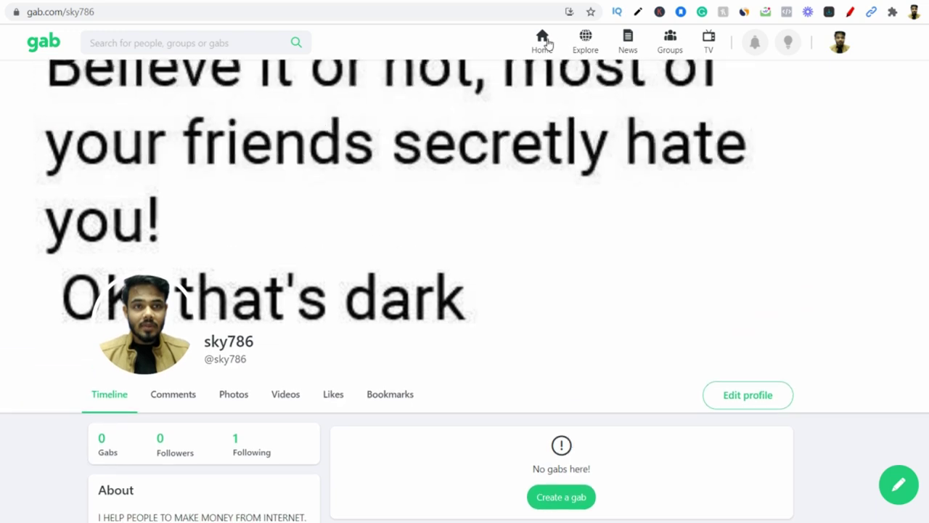
left_click(548, 44)
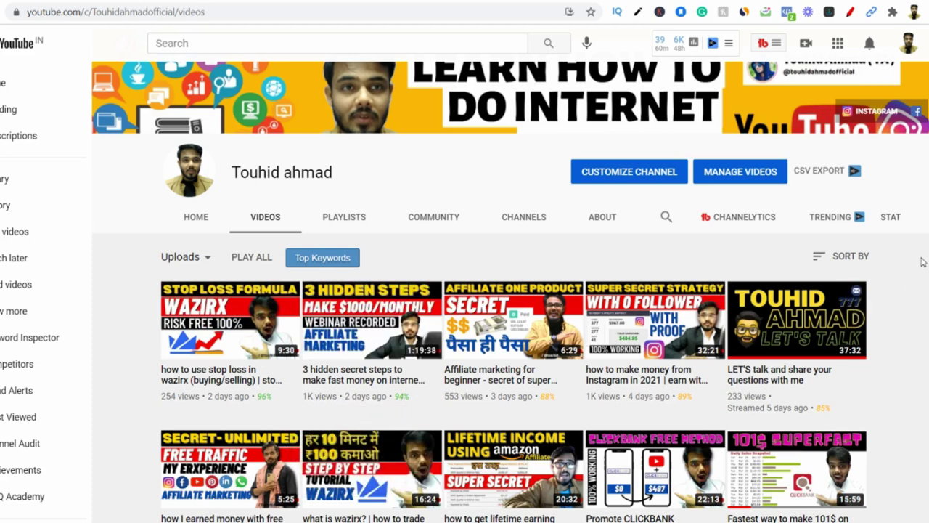
- On the YouTube channel's videos page, outline in red the 3 Hidden Steps, 0 Follower, ClickBank Free Method, 101$ Superfast and Free Traffic videos
left_click(850, 14)
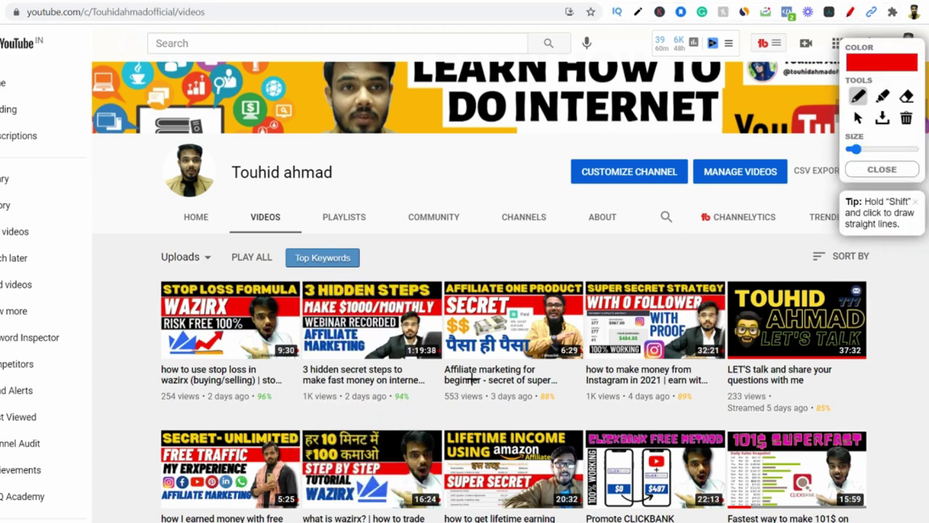
mouse_move(427, 263)
left_mouse_down()
mouse_move(280, 275)
mouse_move(289, 388)
mouse_move(320, 408)
mouse_move(402, 415)
mouse_move(447, 262)
mouse_move(421, 273)
left_mouse_up()
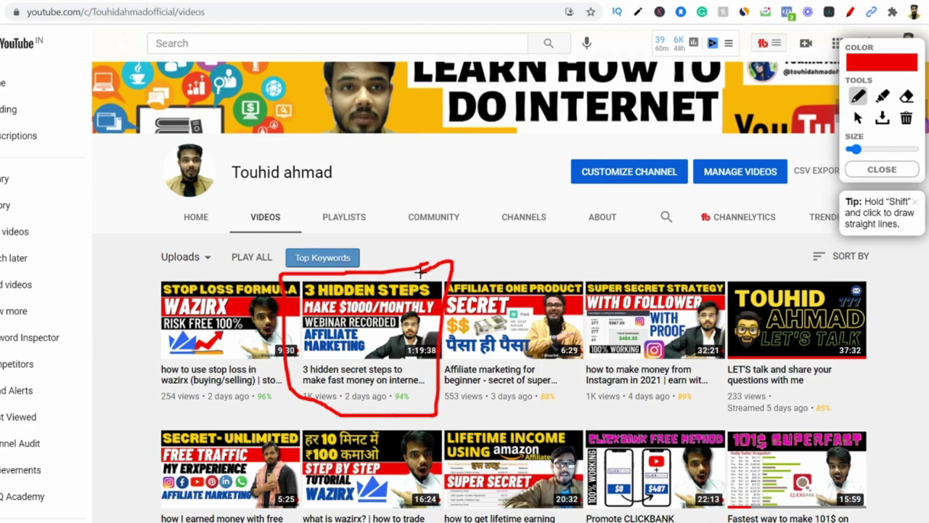
mouse_move(666, 267)
left_mouse_down()
mouse_move(569, 270)
mouse_move(598, 363)
mouse_move(729, 423)
mouse_move(730, 270)
mouse_move(630, 265)
left_mouse_up()
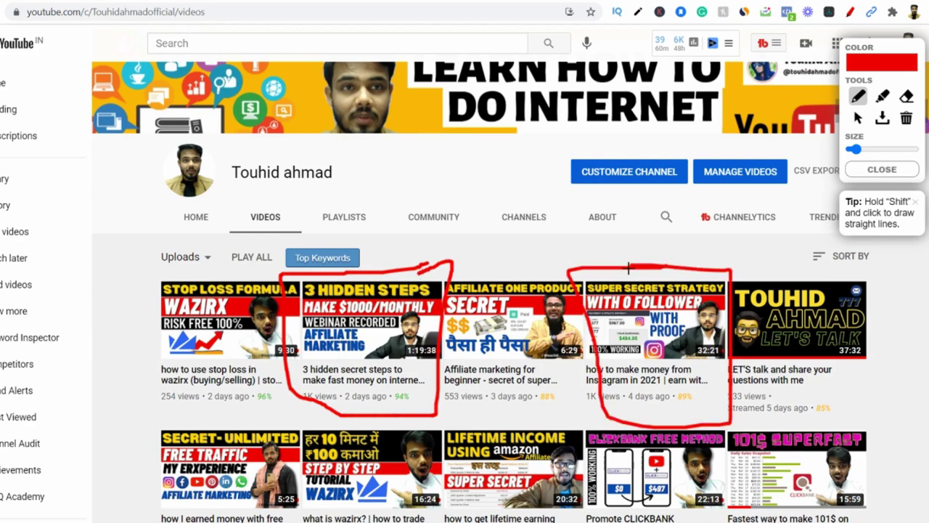
mouse_move(891, 421)
left_mouse_down()
mouse_move(572, 428)
mouse_move(578, 511)
mouse_move(724, 516)
left_mouse_up()
mouse_move(866, 422)
left_mouse_down()
mouse_move(895, 468)
mouse_move(868, 517)
left_mouse_up()
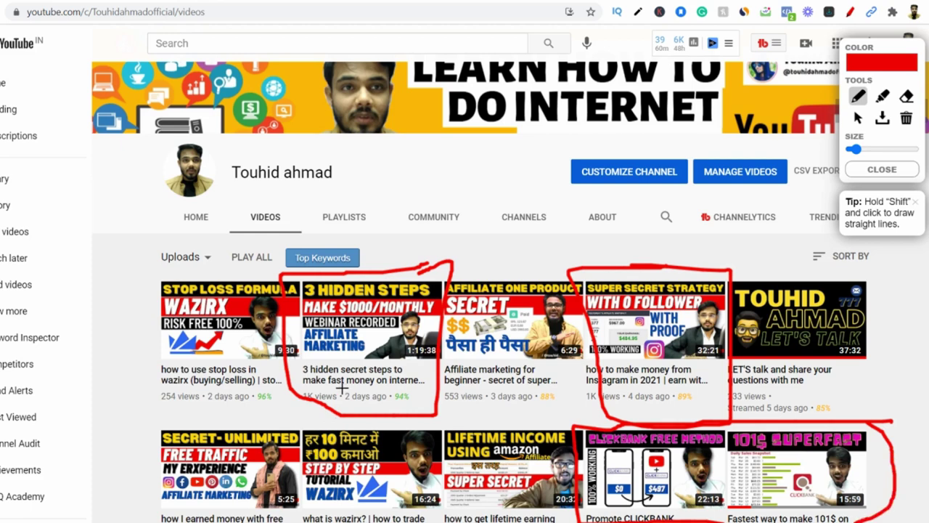
mouse_move(217, 424)
left_mouse_down()
mouse_move(149, 437)
mouse_move(142, 479)
mouse_move(155, 514)
mouse_move(330, 512)
mouse_move(219, 418)
left_mouse_up()
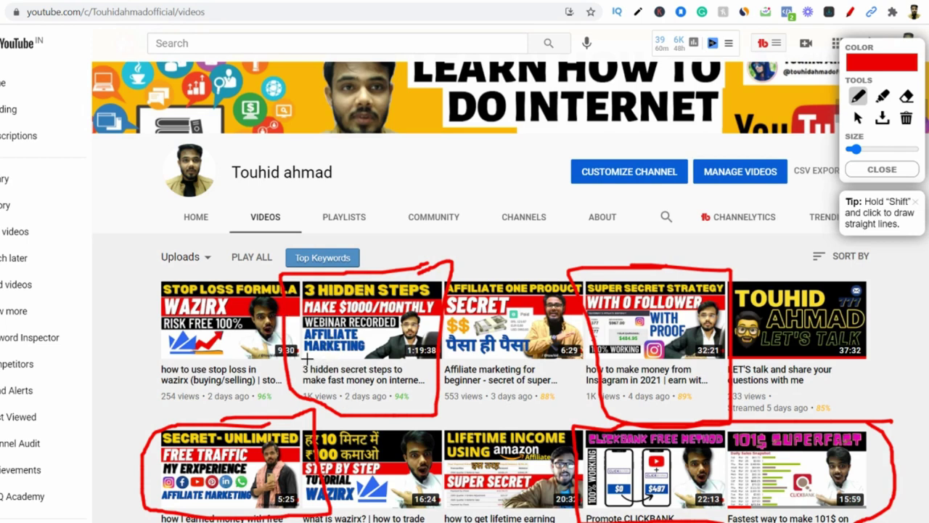
left_click_drag(307, 357, 388, 319)
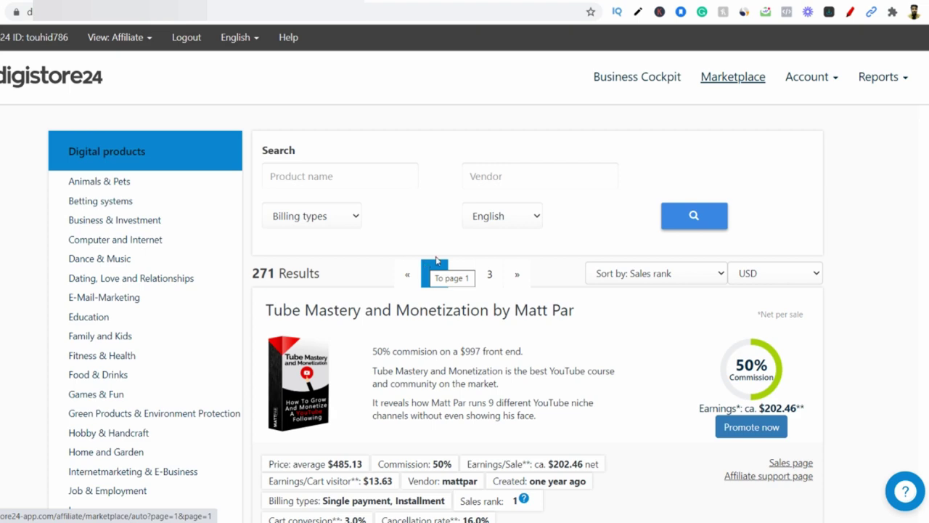
- Switch to the Digistore24 marketplace, examine the English product offers with their commissions and earnings, and go to results page 2
scroll(815, 237, "down", 1)
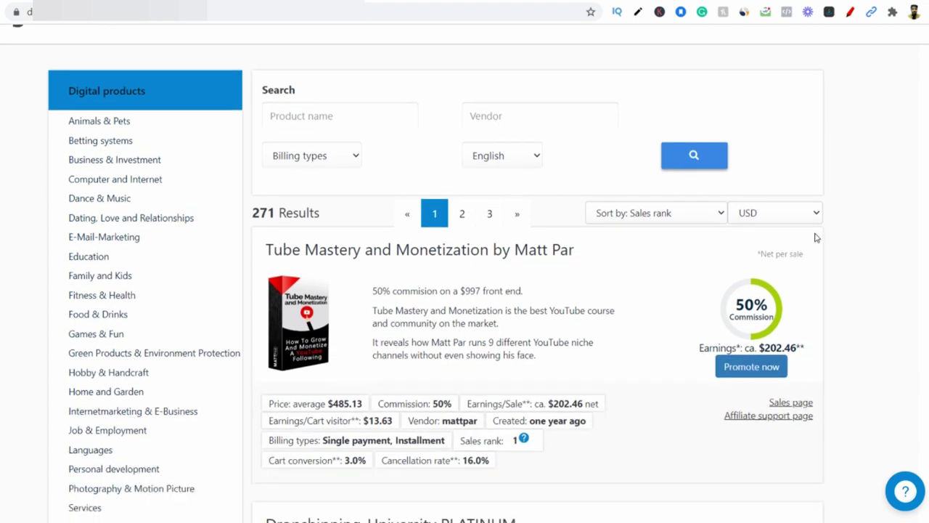
scroll(815, 236, "down", 5)
scroll(815, 237, "down", 5)
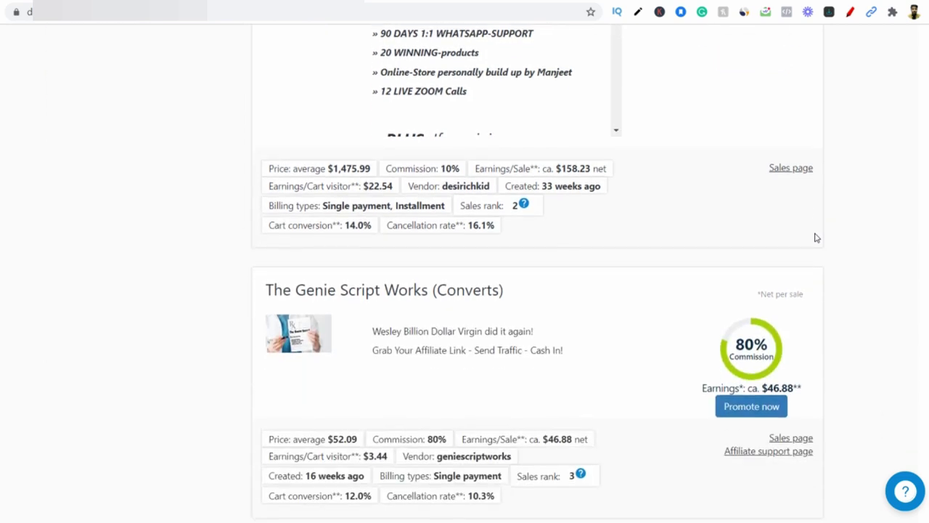
scroll(815, 237, "down", 5)
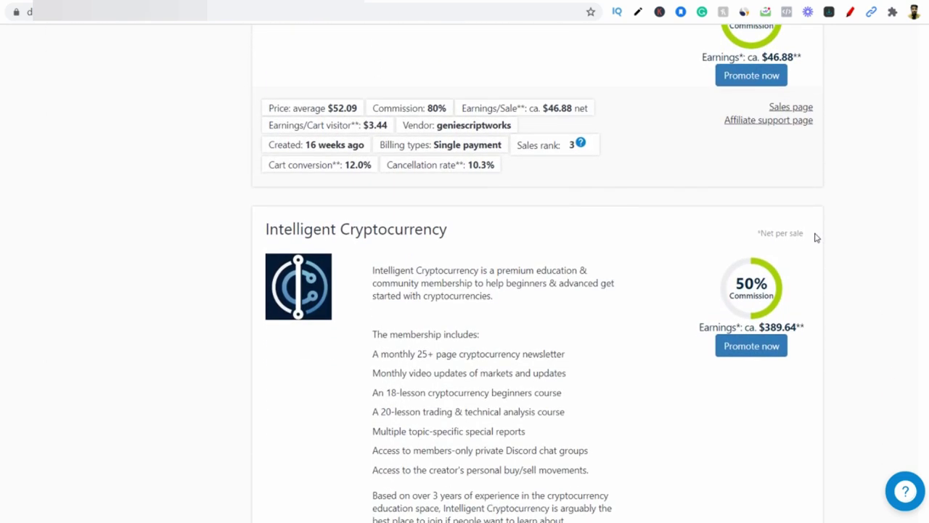
scroll(815, 237, "down", 2)
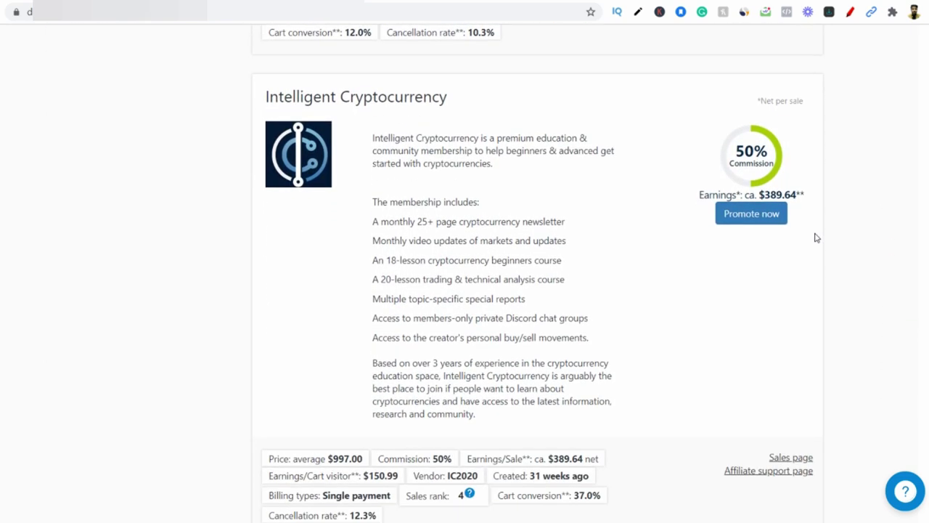
scroll(815, 237, "down", 3)
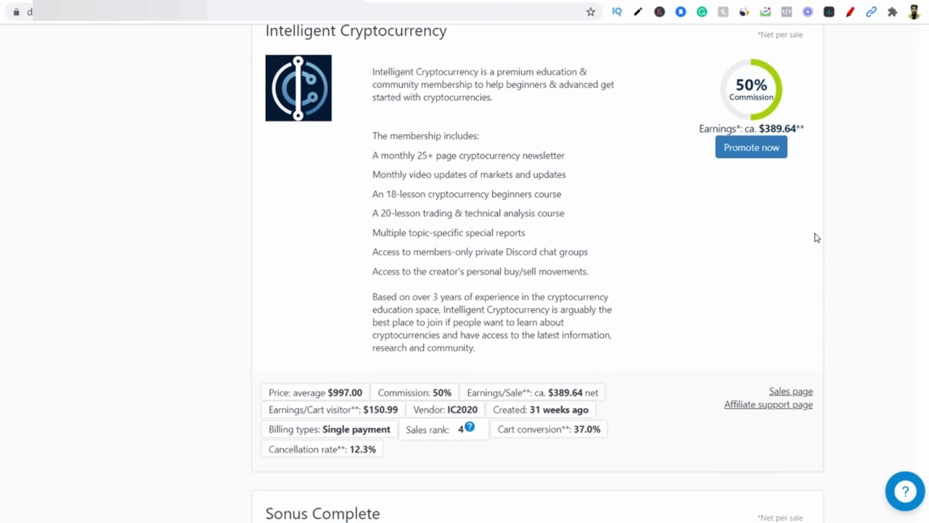
scroll(815, 237, "down", 5)
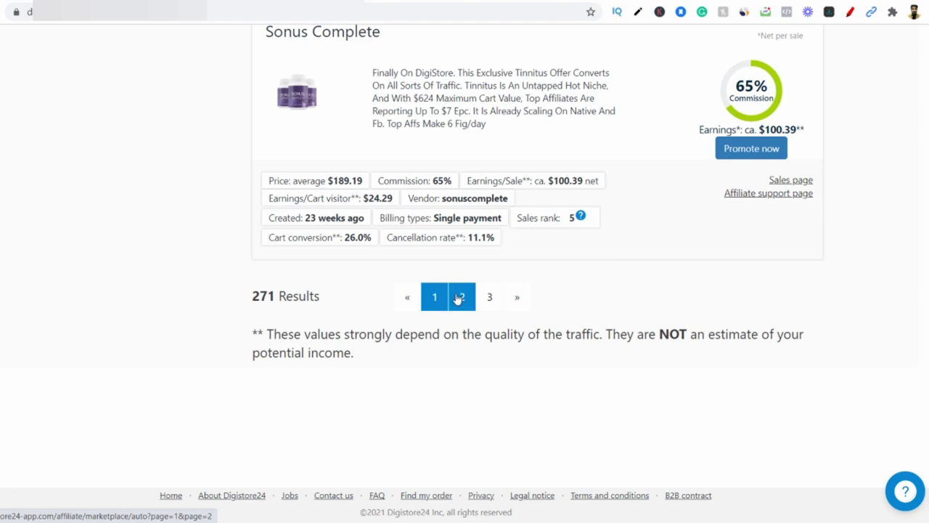
left_click(458, 298)
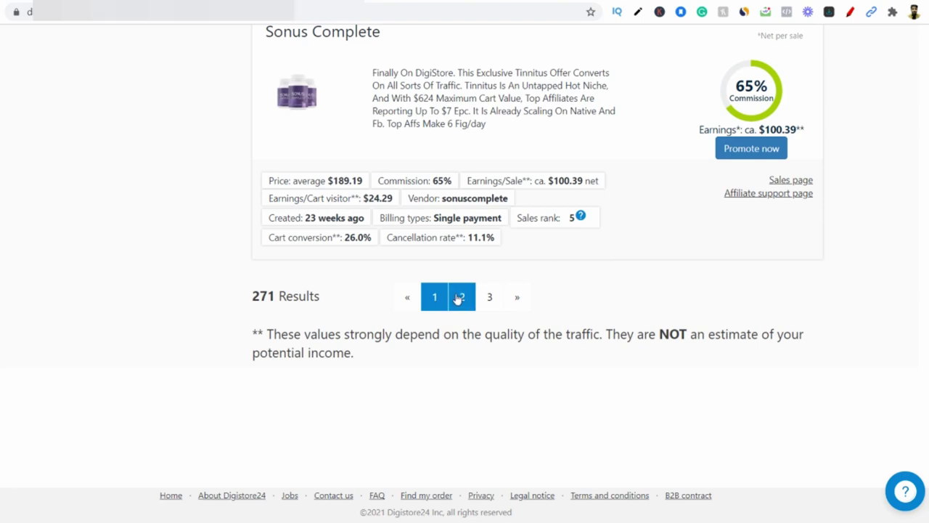
- Examine the Done For You Services Affiliate Marketing System offer, including its title, earnings per sale and cancellation rate
scroll(456, 298, "down", 5)
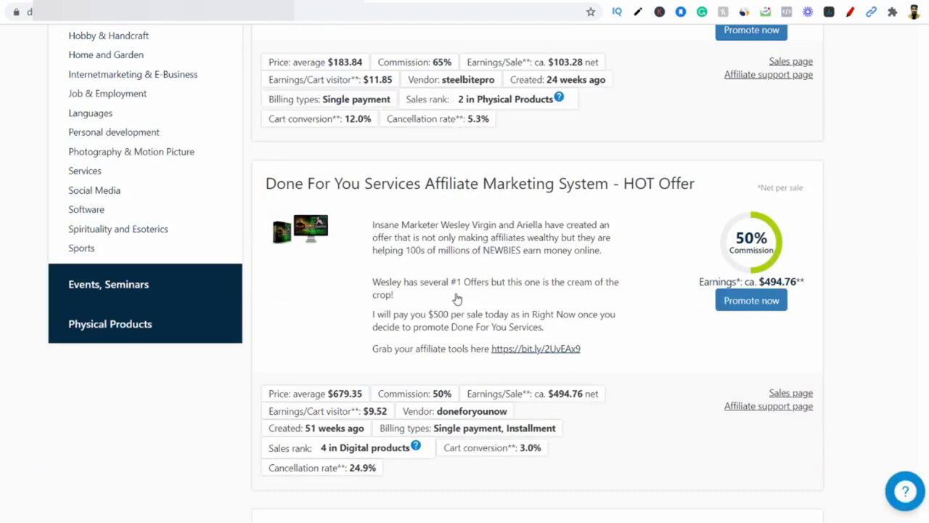
left_click_drag(266, 183, 703, 185)
left_click(906, 275)
scroll(904, 271, "down", 1)
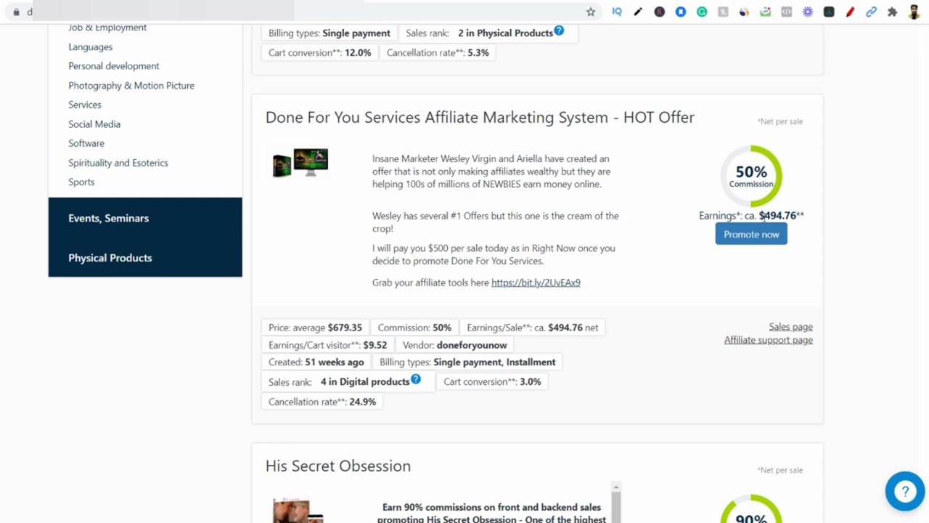
left_click_drag(758, 215, 802, 213)
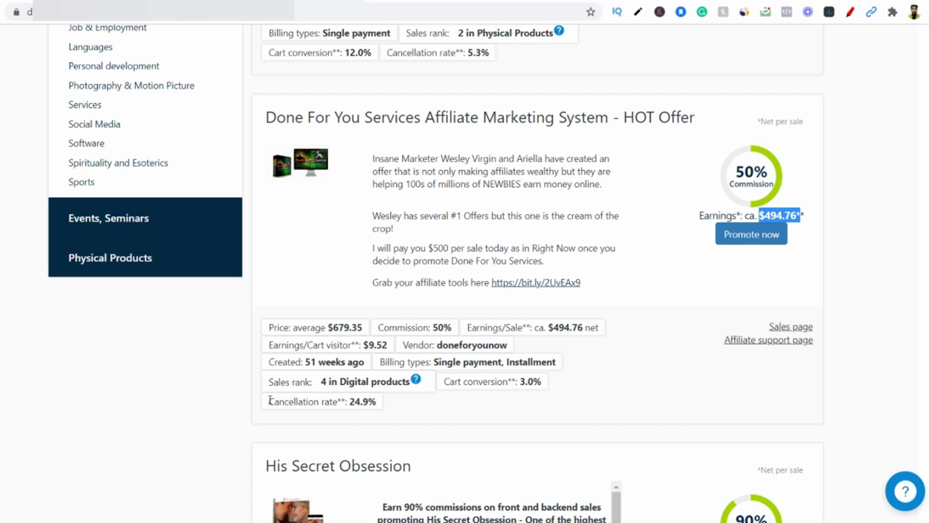
left_click_drag(269, 400, 556, 387)
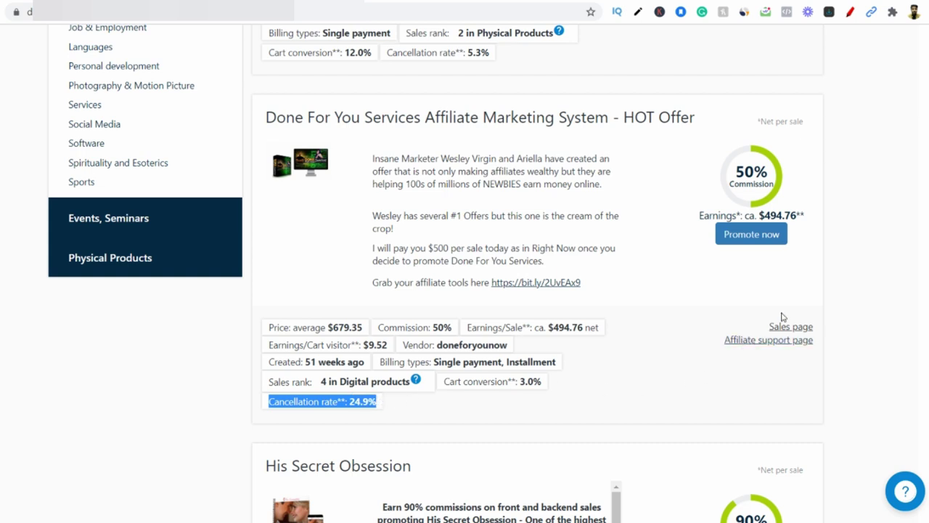
left_click(817, 308)
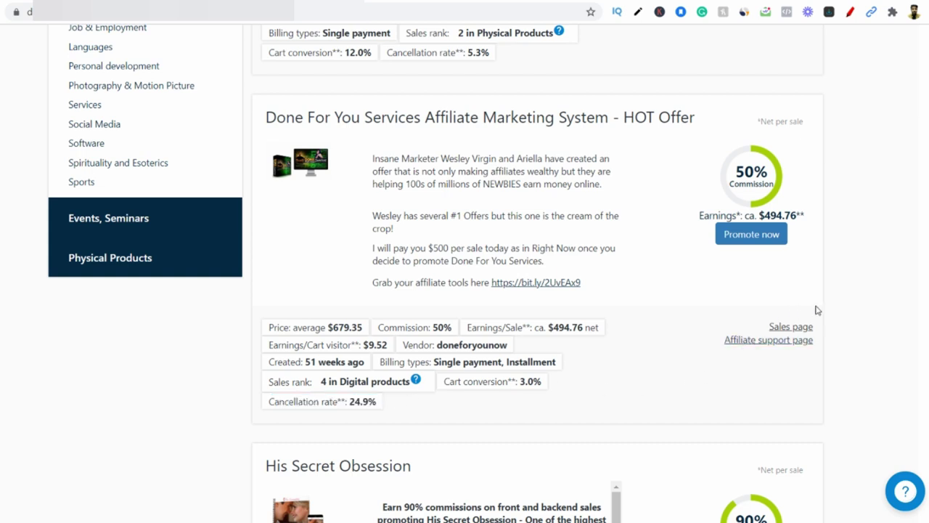
scroll(685, 371, "up", 1)
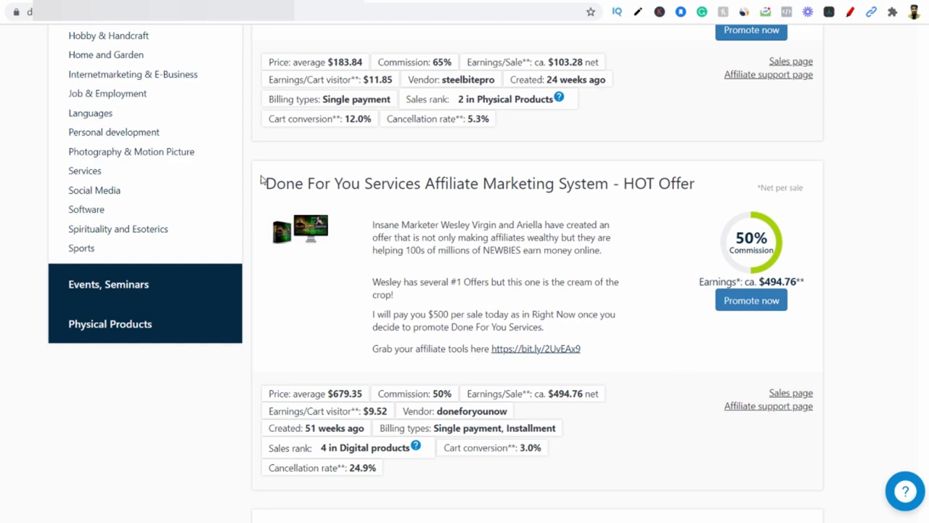
- Underline the Done For You Services title in red and circle its earnings, average price, commission and earnings per sale, and close the annotation tool
left_click(850, 12)
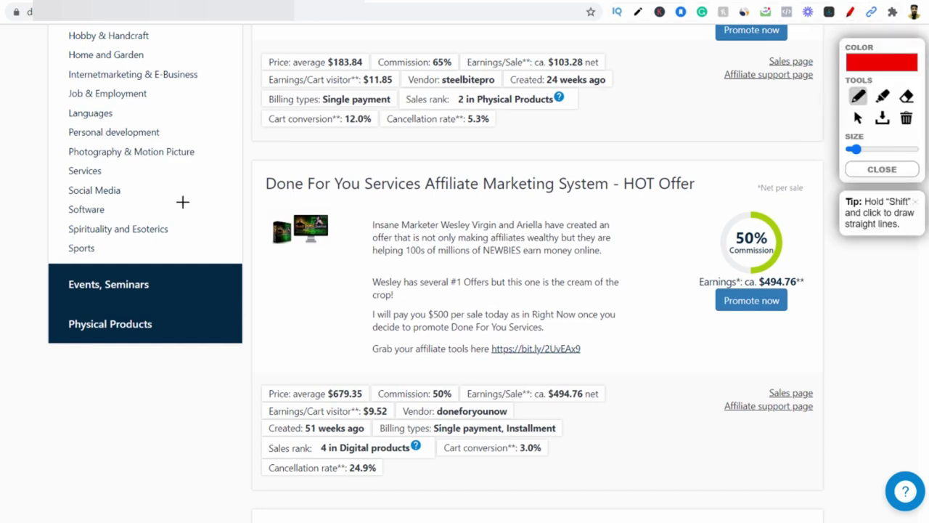
left_click_drag(271, 198, 713, 187)
mouse_move(811, 277)
left_mouse_down()
mouse_move(714, 259)
mouse_move(673, 298)
mouse_move(752, 348)
mouse_move(811, 298)
mouse_move(810, 276)
left_mouse_up()
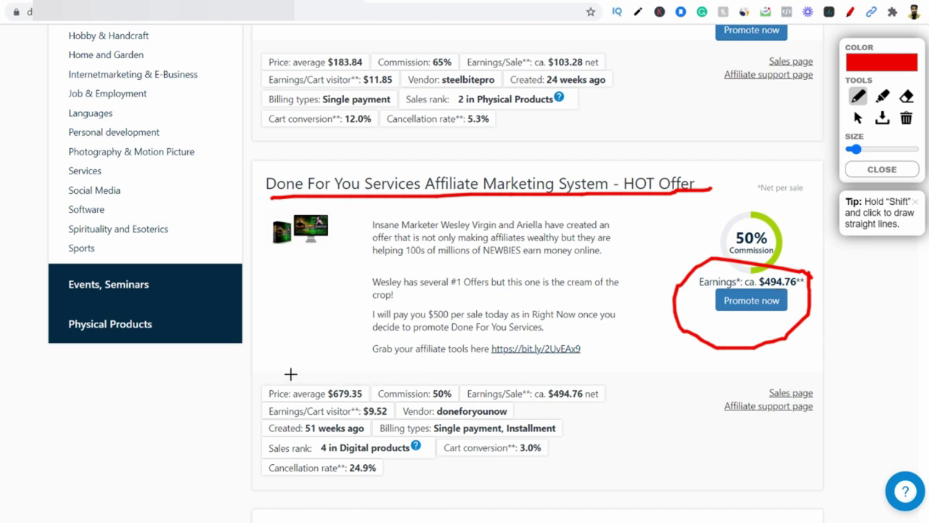
mouse_move(308, 374)
left_mouse_down()
mouse_move(256, 378)
mouse_move(253, 393)
mouse_move(303, 412)
mouse_move(374, 390)
mouse_move(301, 380)
mouse_move(315, 375)
left_mouse_up()
mouse_move(462, 392)
left_mouse_down()
mouse_move(443, 379)
mouse_move(379, 405)
mouse_move(463, 393)
left_mouse_up()
left_click(588, 378)
mouse_move(545, 378)
left_mouse_down()
mouse_move(444, 396)
mouse_move(583, 411)
mouse_move(598, 375)
mouse_move(541, 373)
left_mouse_up()
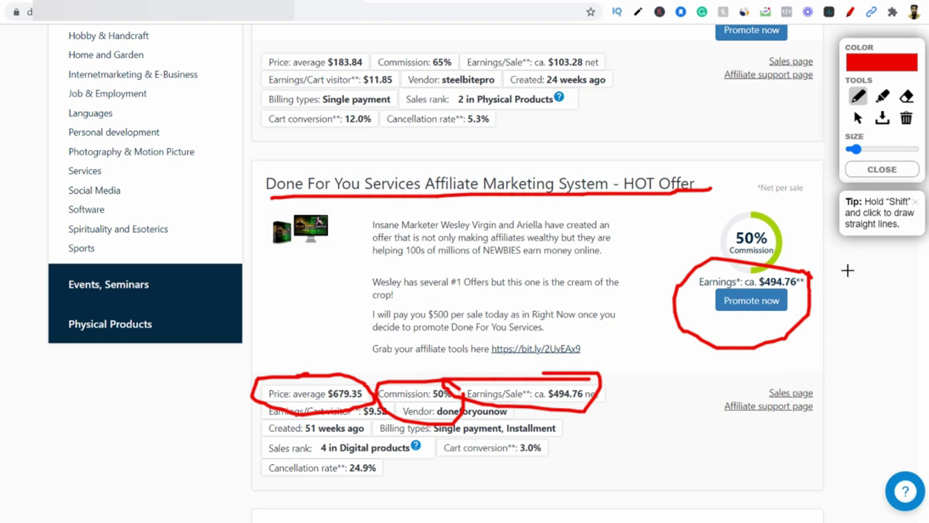
left_click(882, 169)
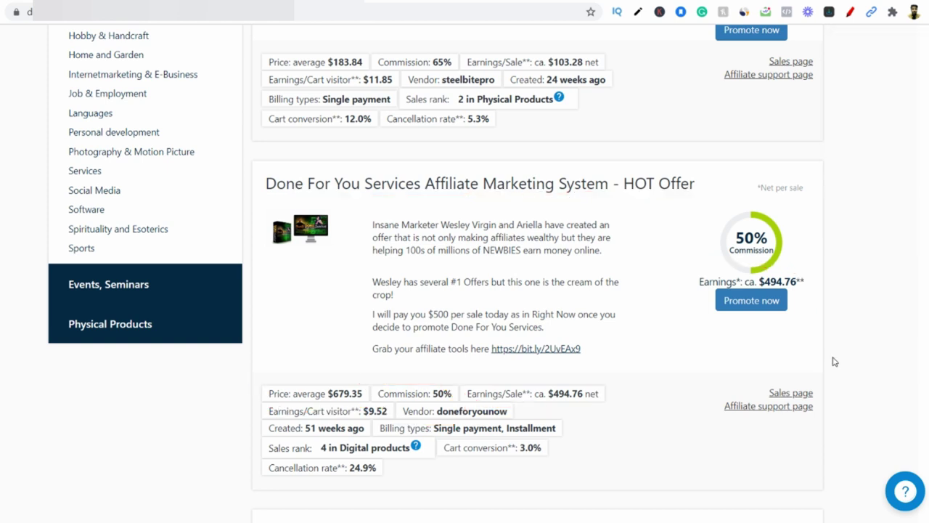
- Open the sales page of the Done For You Services offer, and review the marketplace categories and the offer's title
left_click(791, 393)
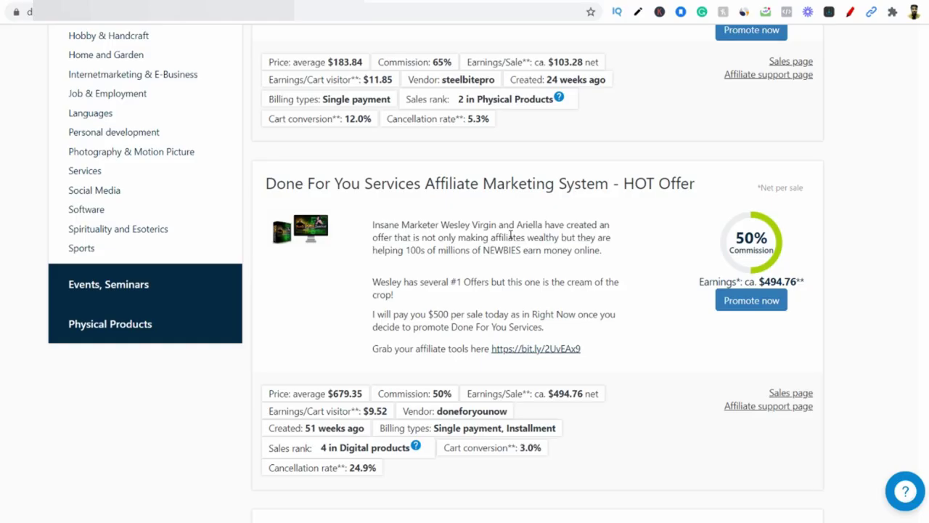
scroll(510, 235, "up", 3)
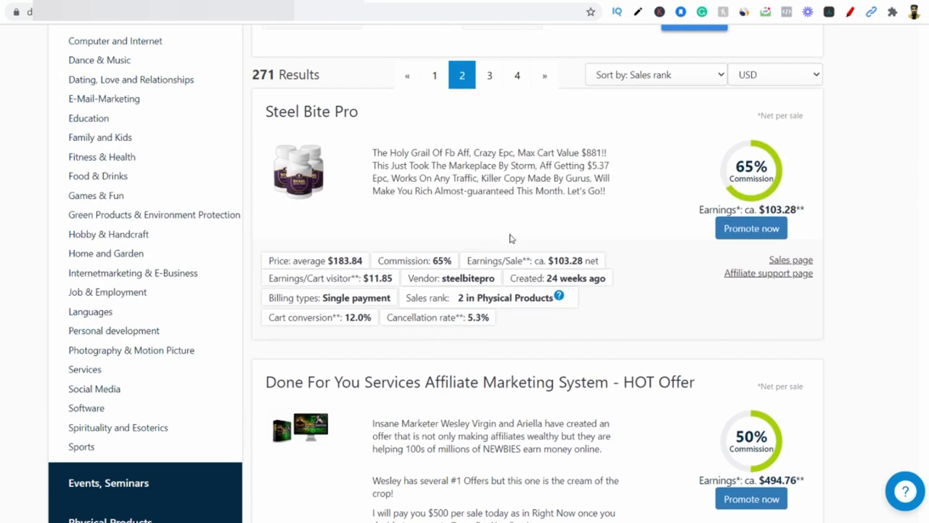
scroll(510, 238, "up", 1)
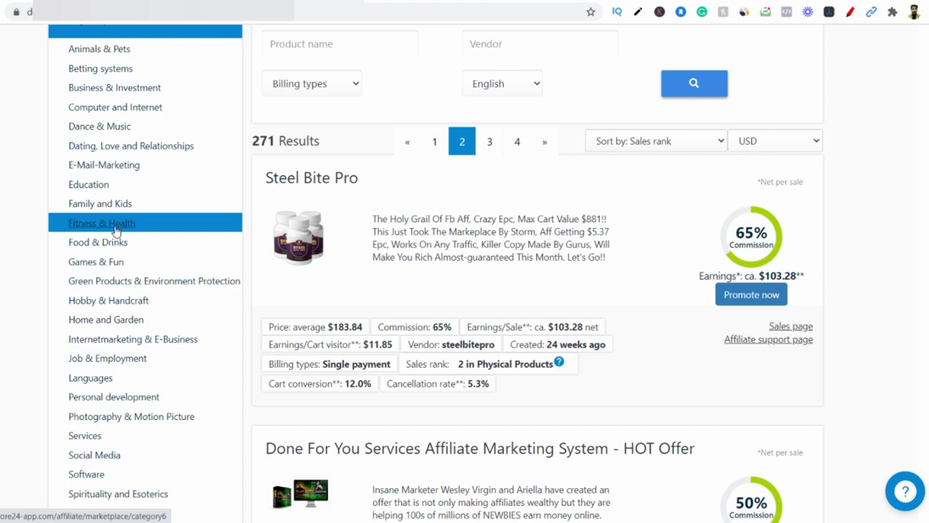
scroll(595, 174, "down", 4)
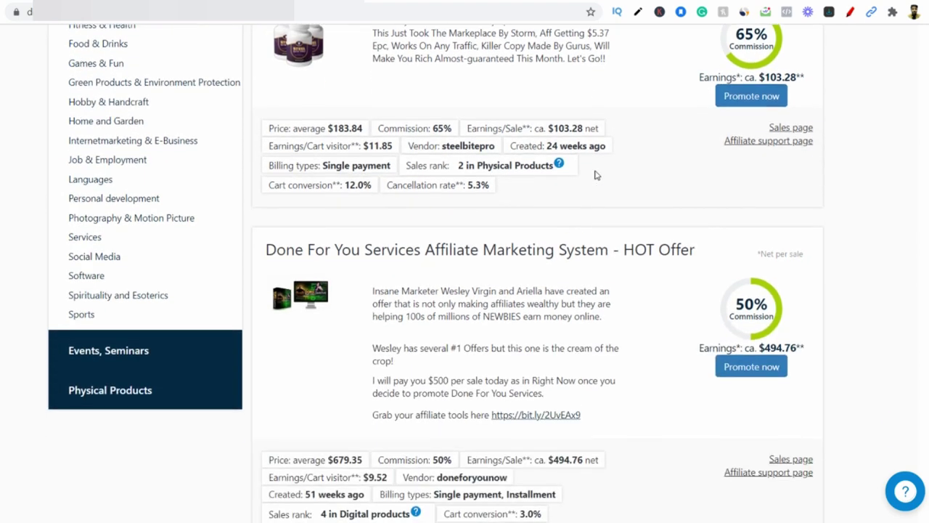
left_click_drag(267, 185, 701, 189)
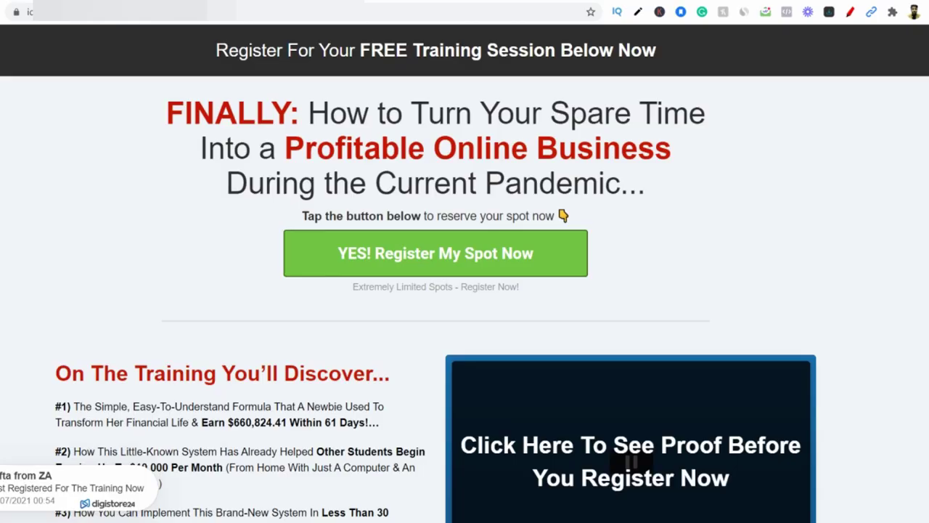
- Skim the offer's sales page and read its headline about turning spare time into a profitable online business
scroll(510, 311, "down", 1)
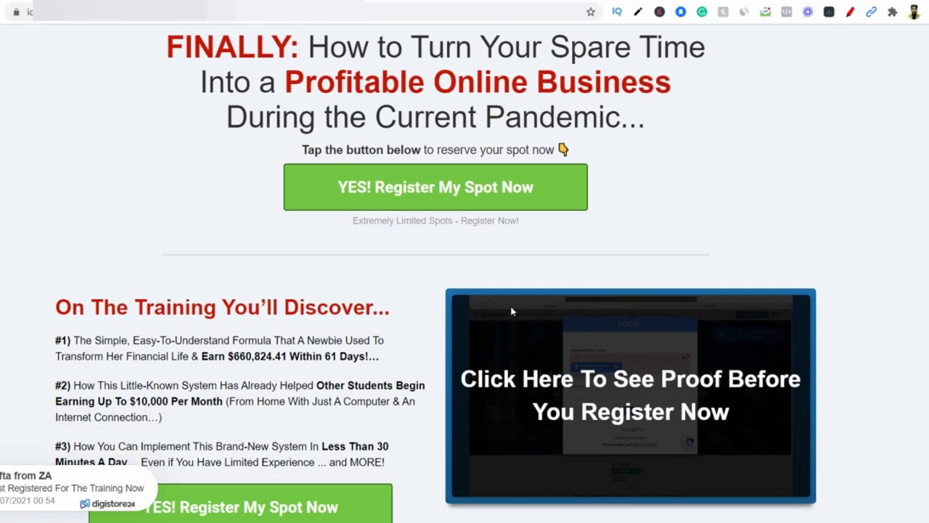
scroll(510, 311, "down", 3)
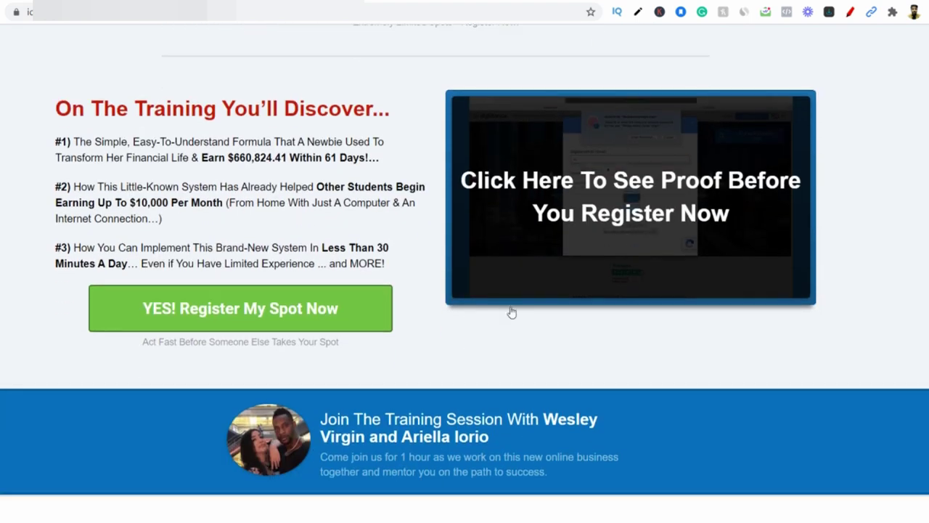
scroll(510, 311, "down", 1)
scroll(511, 311, "up", 5)
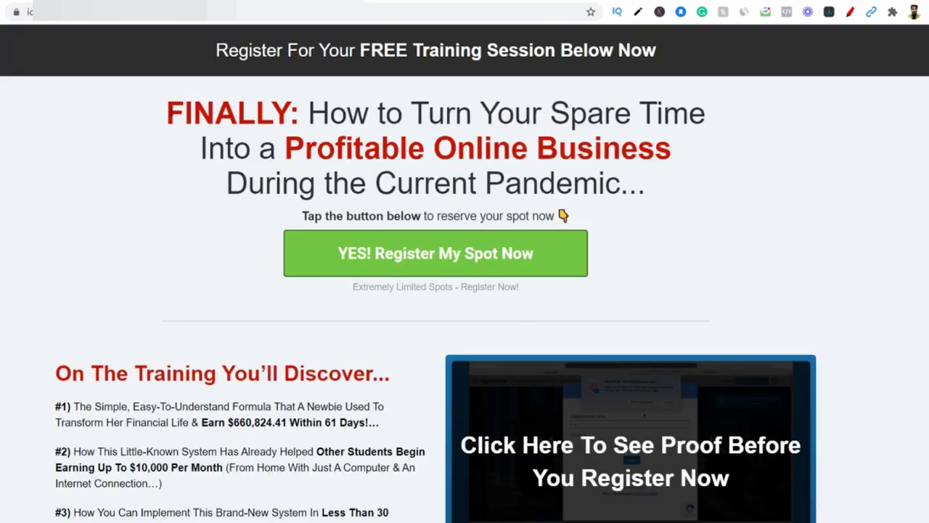
left_click_drag(166, 114, 638, 187)
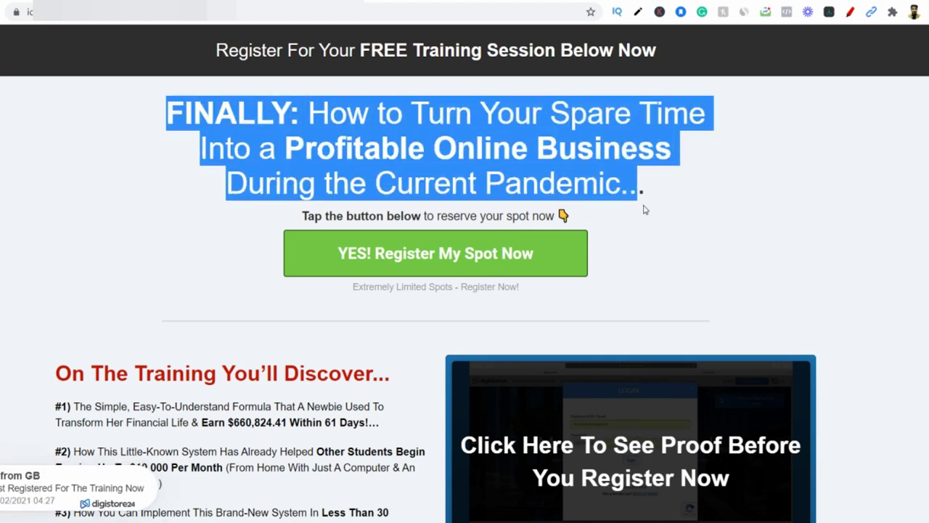
left_click(647, 220)
- Examine the rest of the sales page, reading the "On The Training You'll Discover..." section and its first point
scroll(495, 272, "down", 1)
scroll(496, 272, "down", 4)
scroll(494, 268, "up", 2)
scroll(325, 274, "down", 1)
scroll(326, 274, "down", 3)
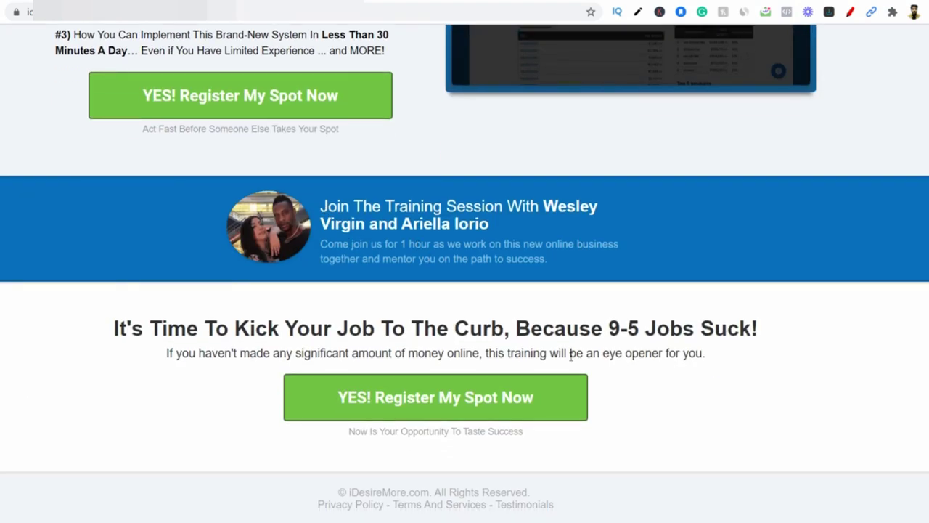
scroll(571, 356, "up", 6)
scroll(570, 359, "down", 6)
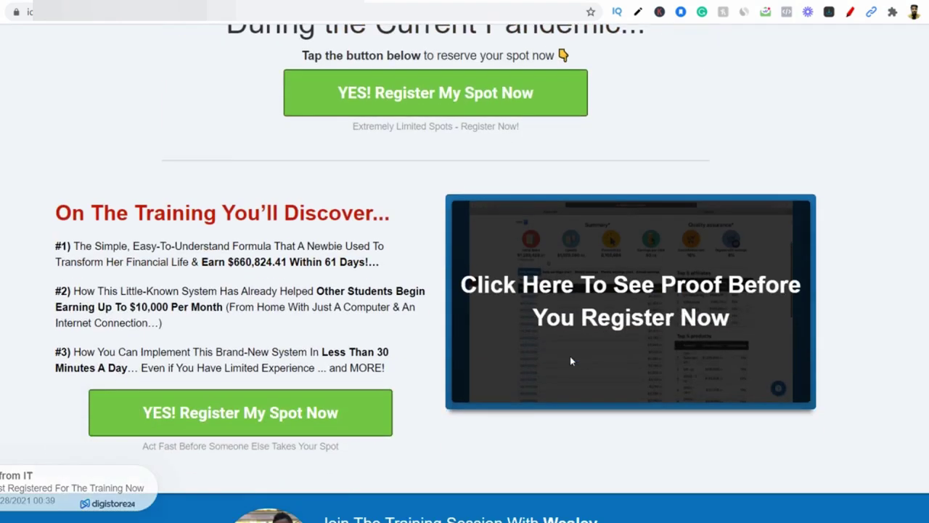
scroll(570, 359, "up", 4)
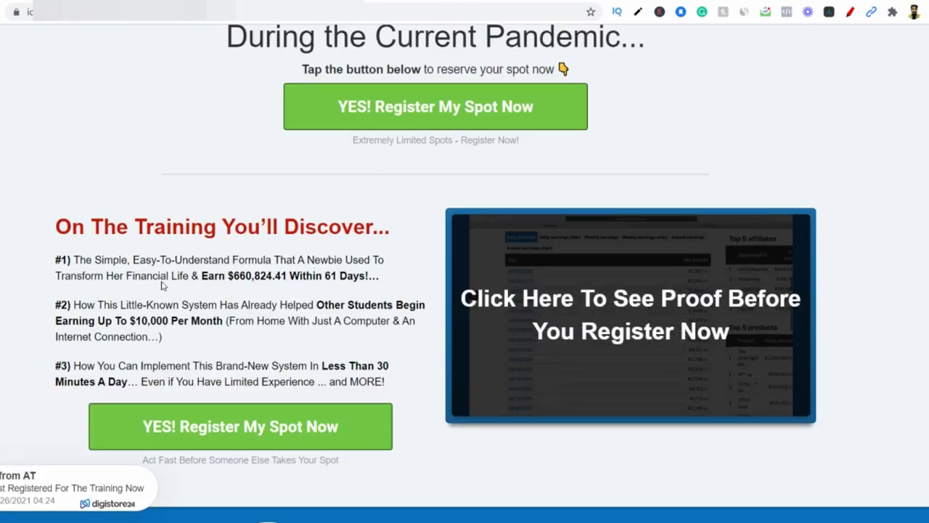
left_click_drag(56, 227, 390, 226)
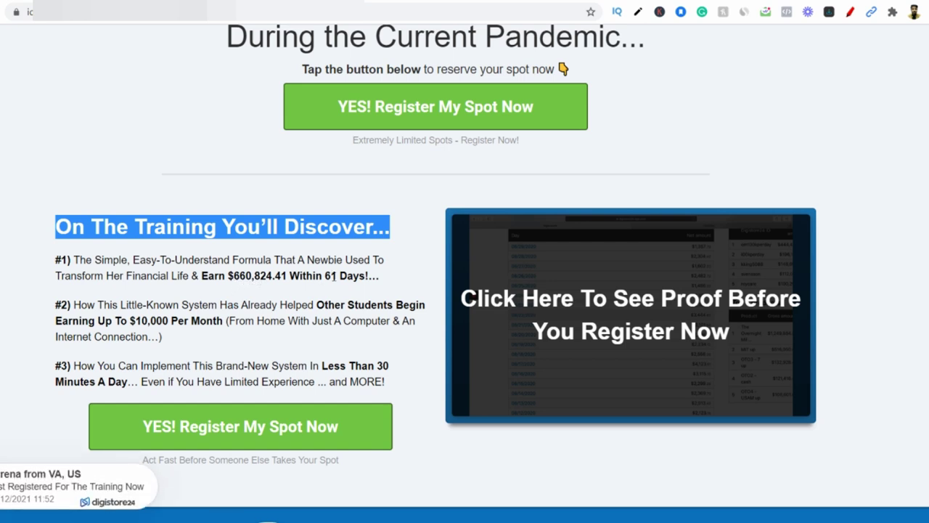
left_click_drag(374, 278, 51, 259)
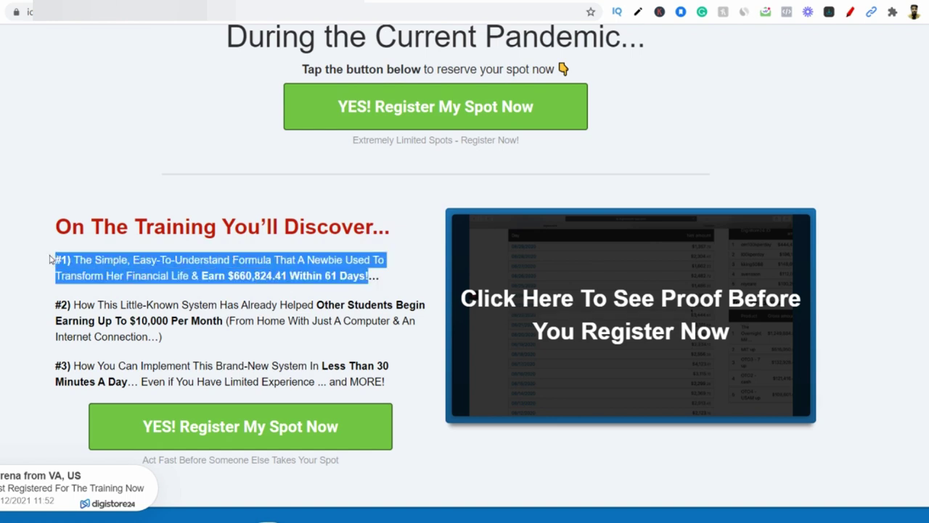
left_click(57, 135)
scroll(58, 135, "up", 2)
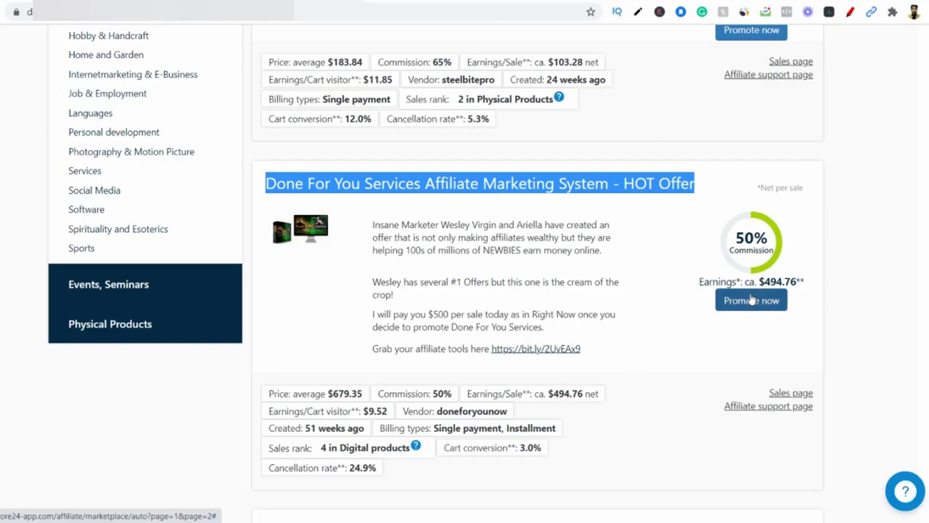
- Request to promote the Done For You Services offer and select its promolink
left_click(751, 300)
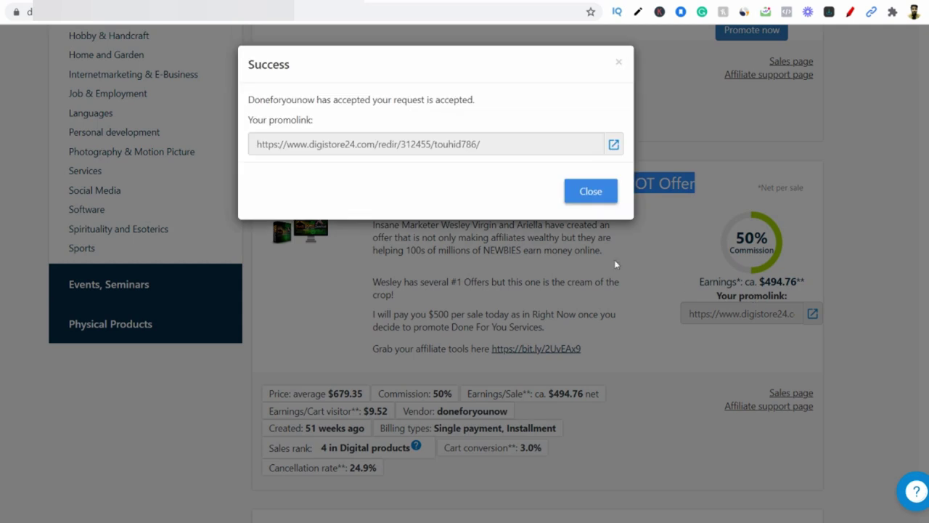
left_click(515, 147)
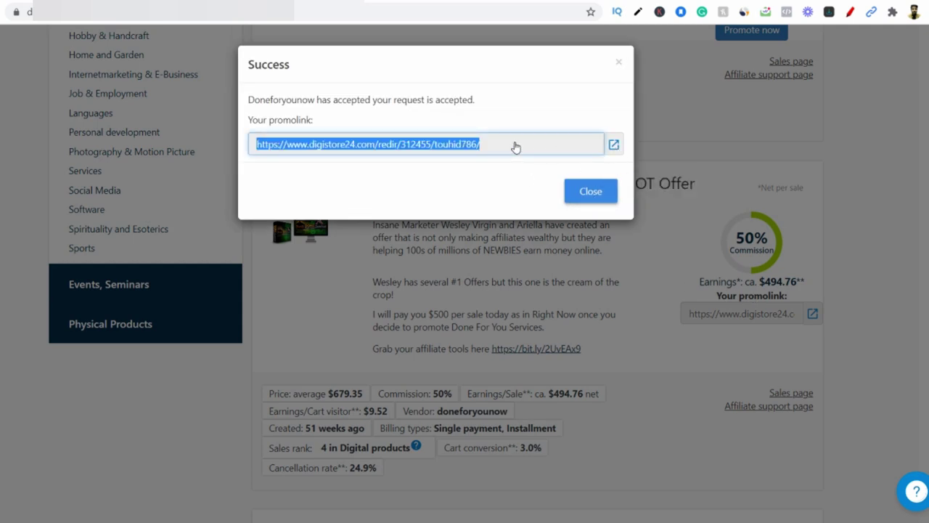
left_click(604, 191)
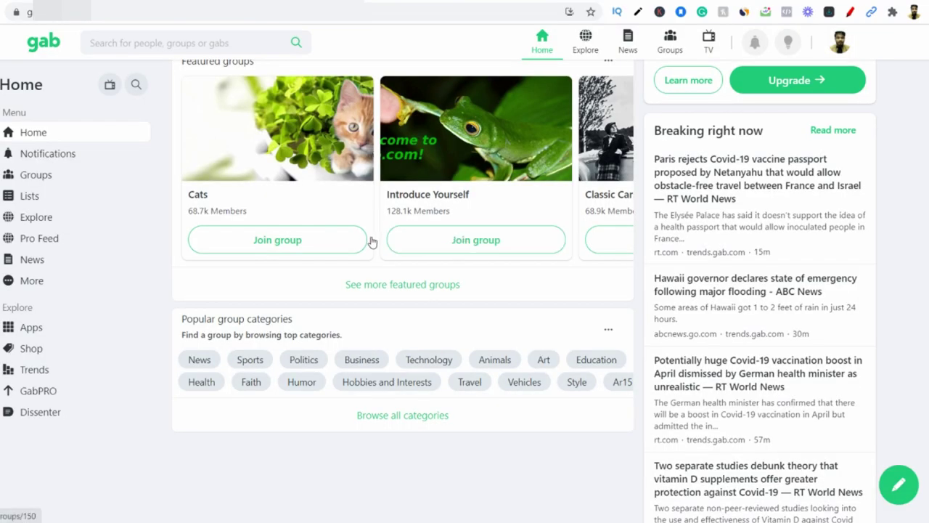
- Switch to the Gab home feed and open the Groups page
scroll(371, 242, "up", 3)
scroll(371, 242, "up", 2)
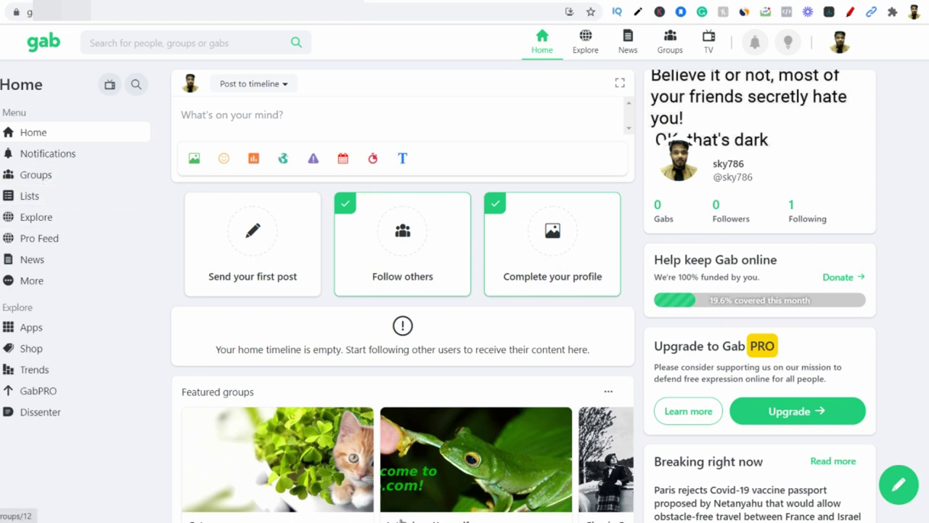
left_click(46, 178)
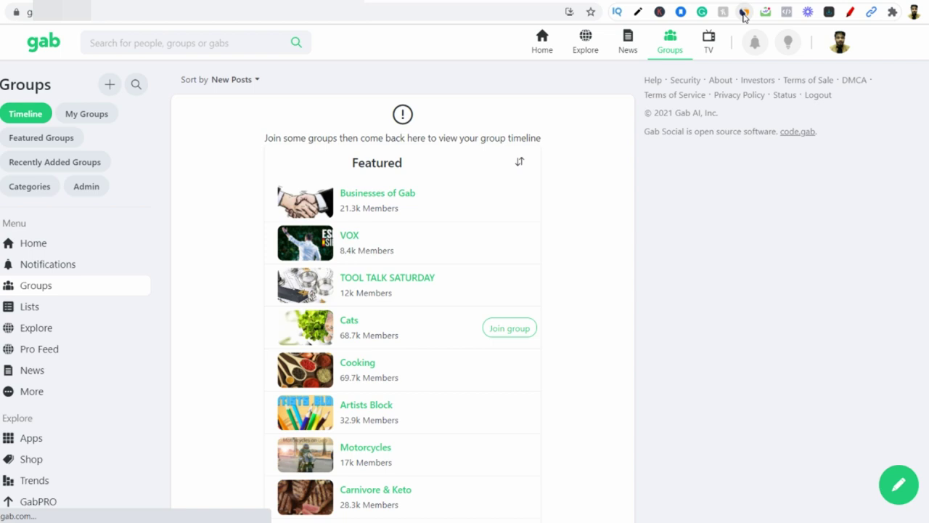
- Examine gab.com's global, country and category ranks and its visits over time in SimilarWeb
left_click(744, 12)
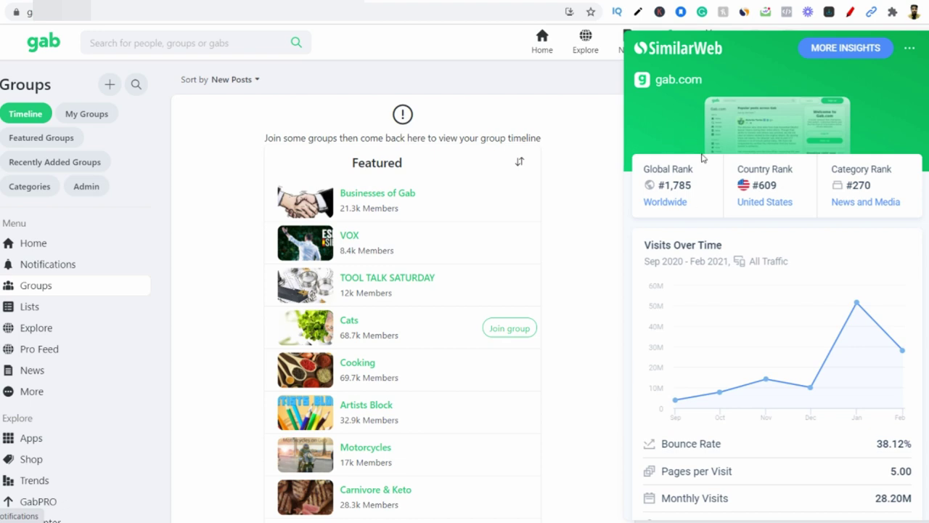
mouse_move(777, 296)
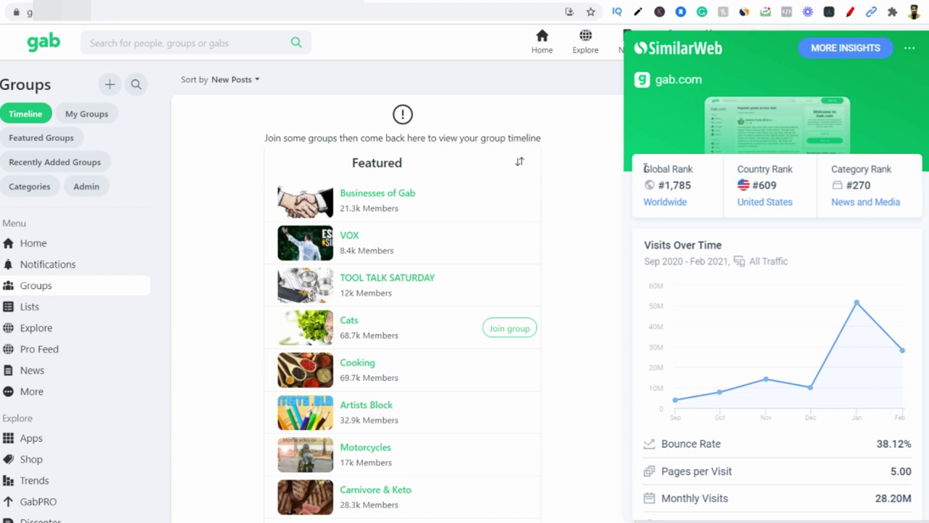
left_click(850, 12)
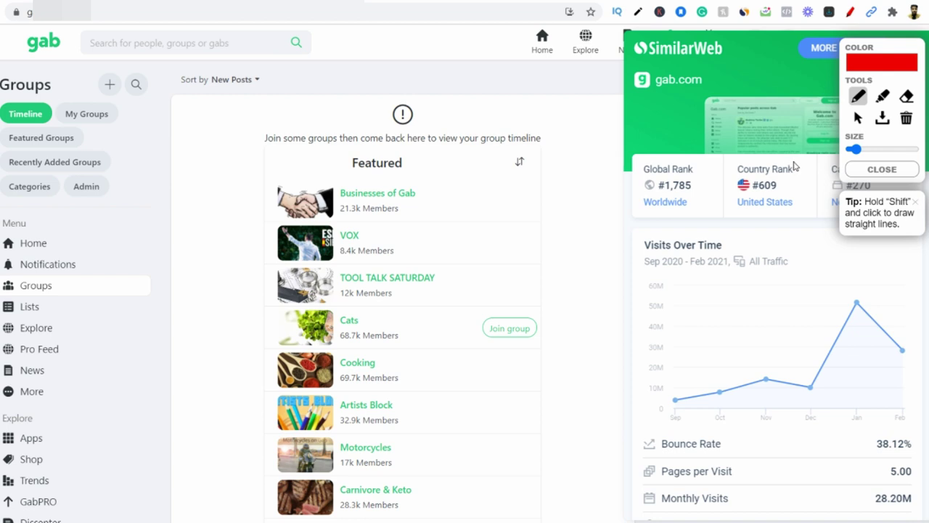
left_click(858, 171)
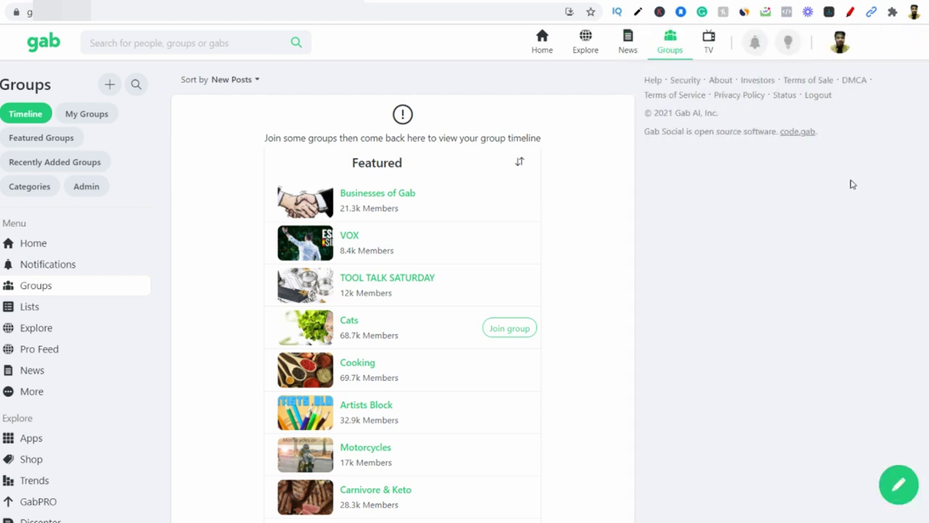
left_click(744, 13)
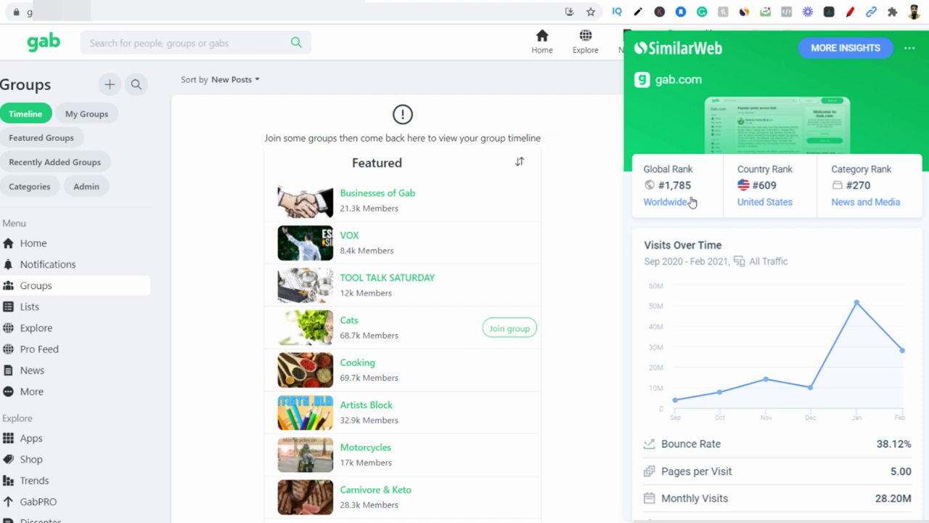
- Examine gab.com's monthly visits for January and February 2021 and its engagement figures in SimilarWeb
scroll(723, 220, "down", 1)
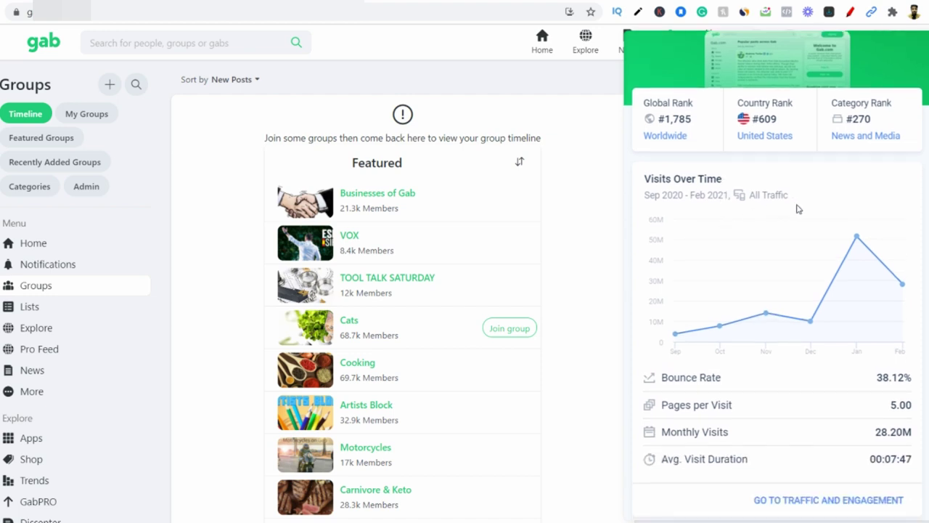
mouse_move(858, 240)
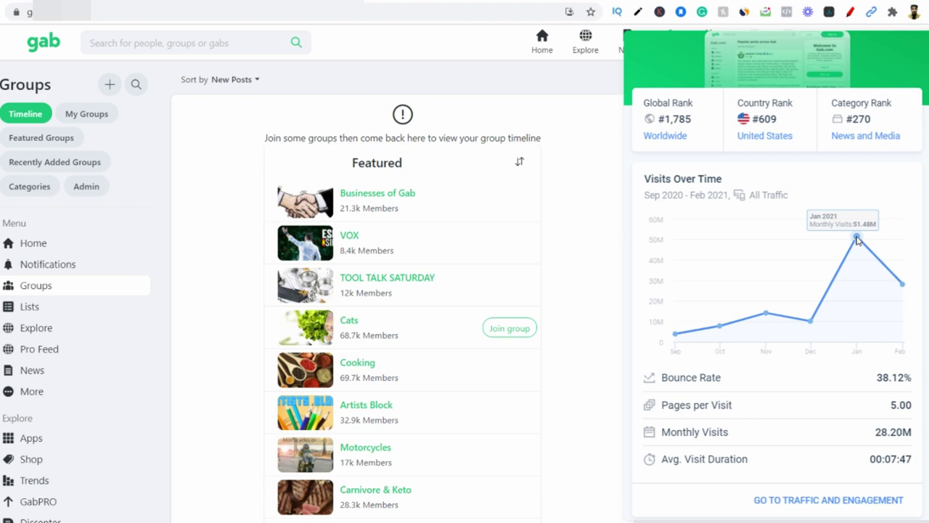
mouse_move(903, 287)
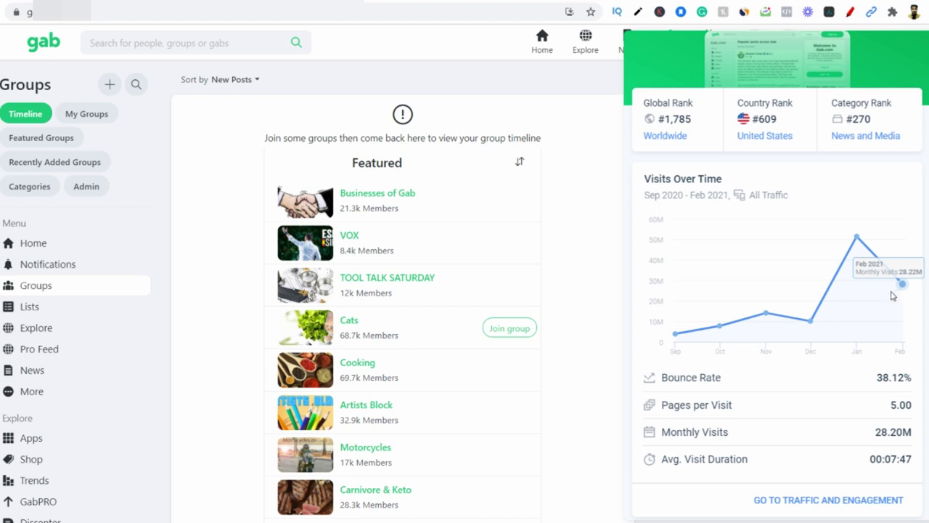
mouse_move(864, 305)
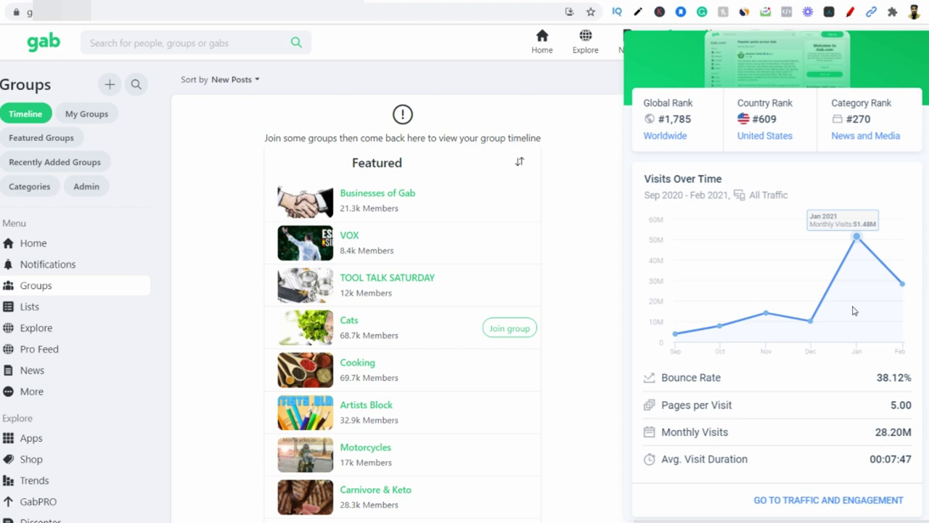
scroll(854, 310, "down", 4)
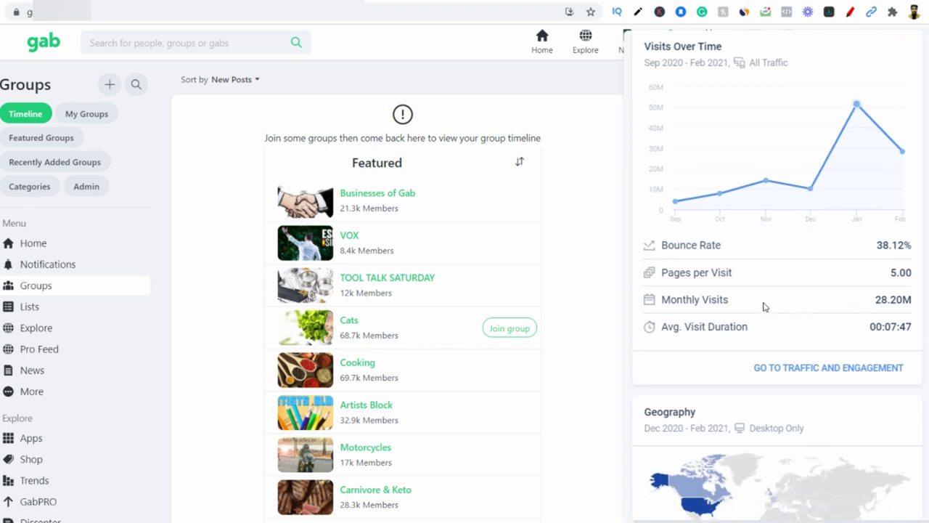
- Examine gab.com's geography map, top five countries and traffic sources, highlighting the United States entry, and close SimilarWeb
scroll(757, 305, "down", 1)
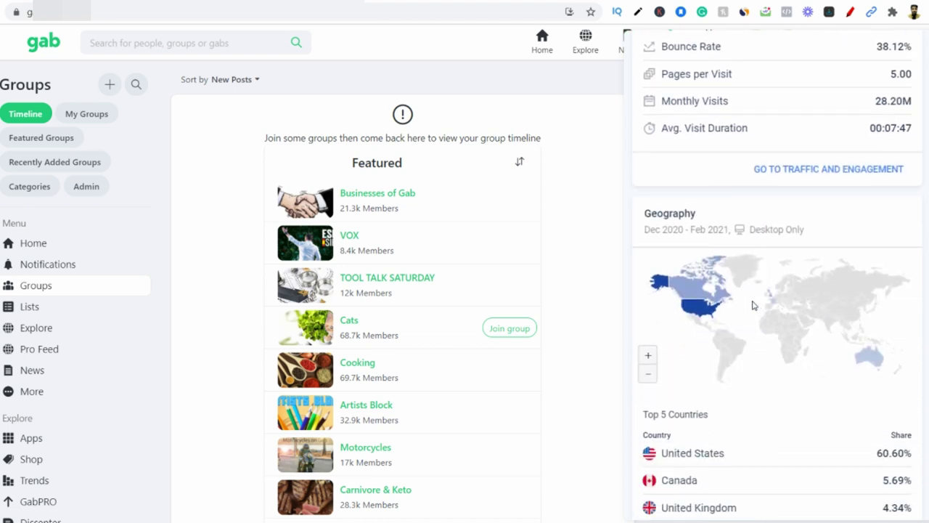
scroll(754, 306, "down", 1)
scroll(753, 305, "down", 1)
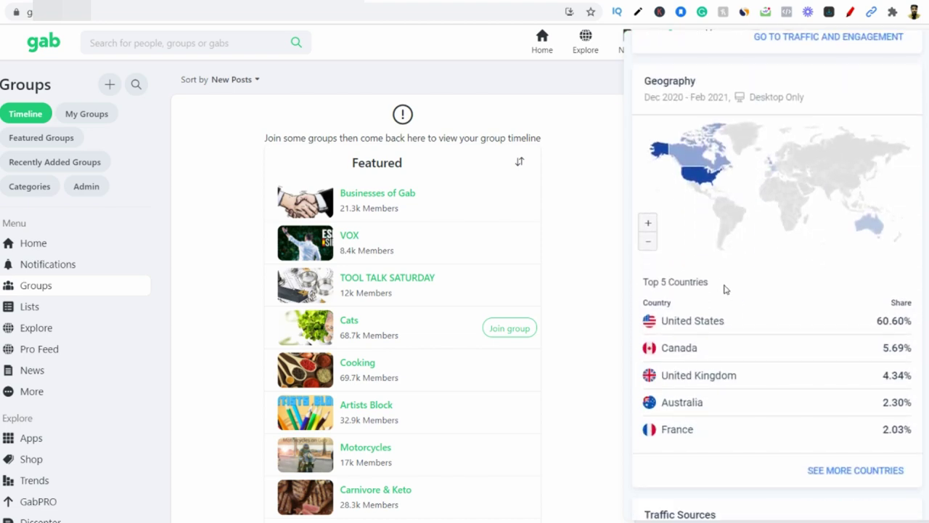
left_click_drag(727, 321, 660, 325)
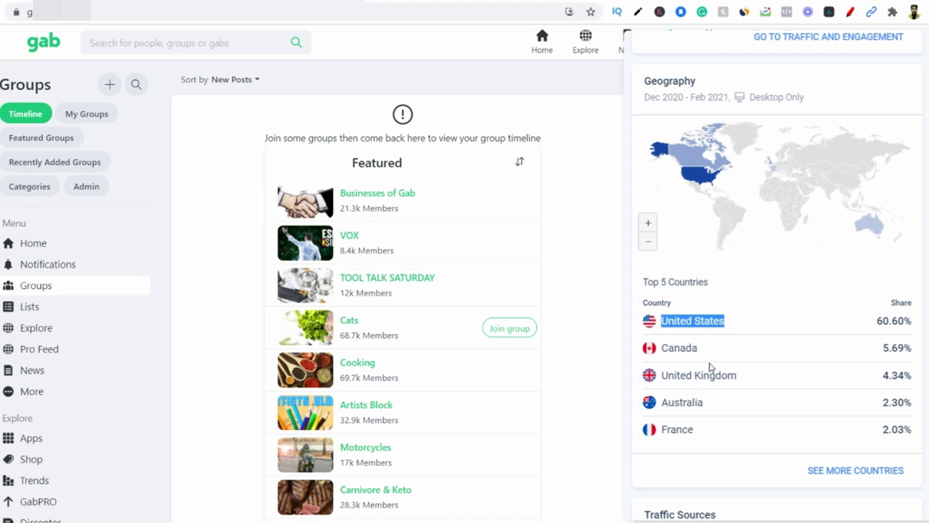
scroll(710, 366, "up", 1)
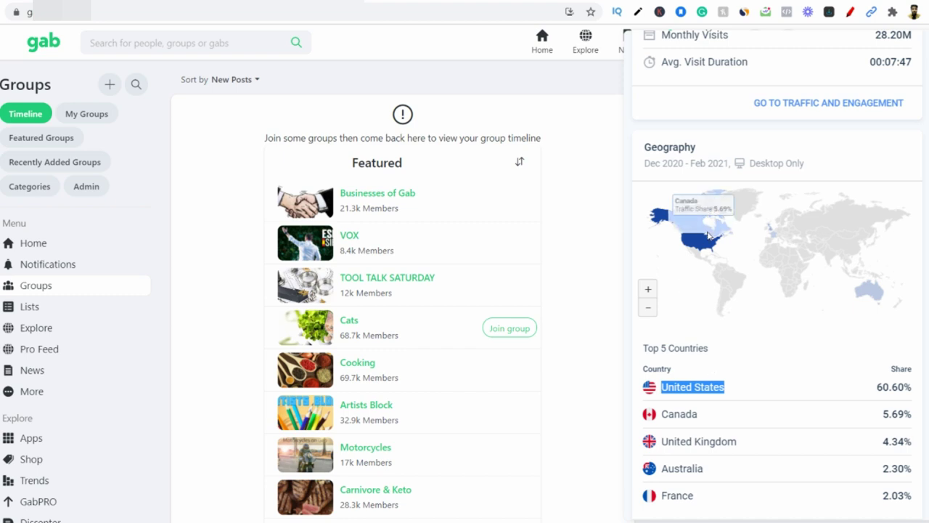
mouse_move(661, 220)
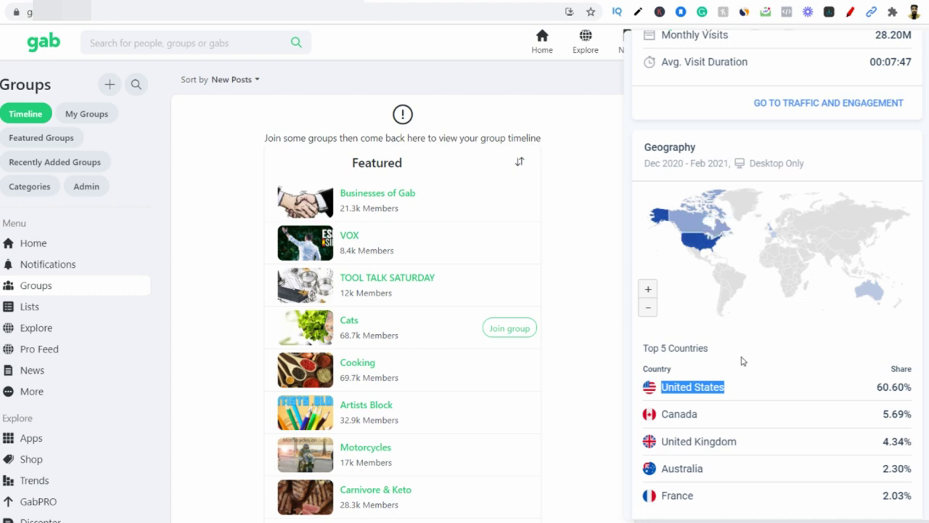
scroll(742, 361, "down", 1)
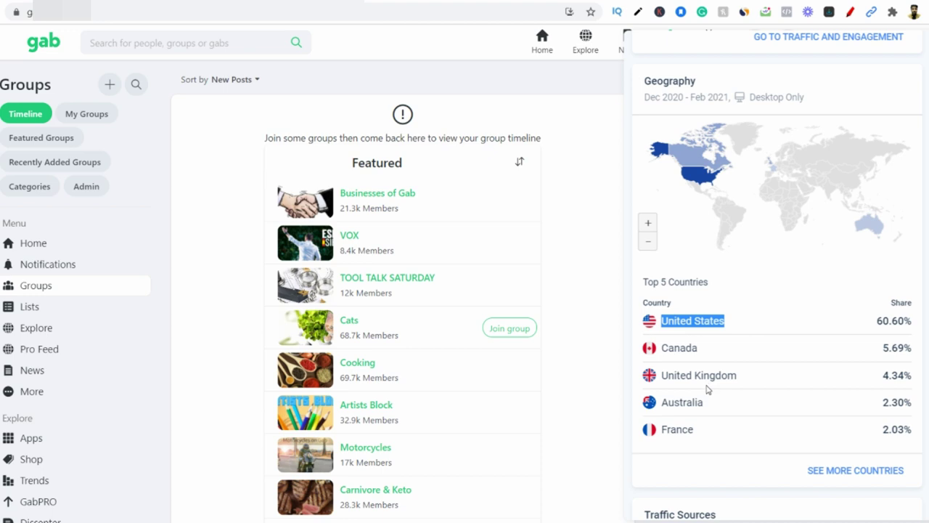
scroll(686, 443, "down", 4)
scroll(686, 443, "down", 1)
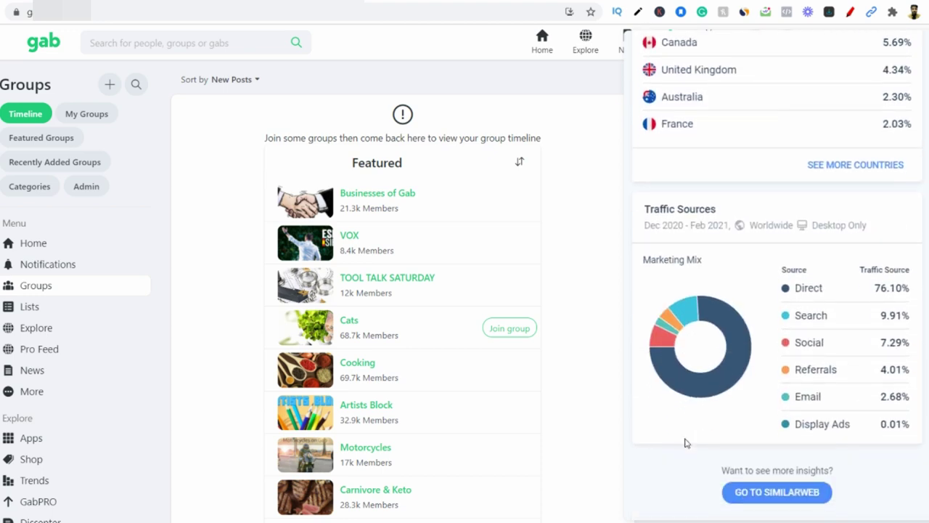
left_click(606, 234)
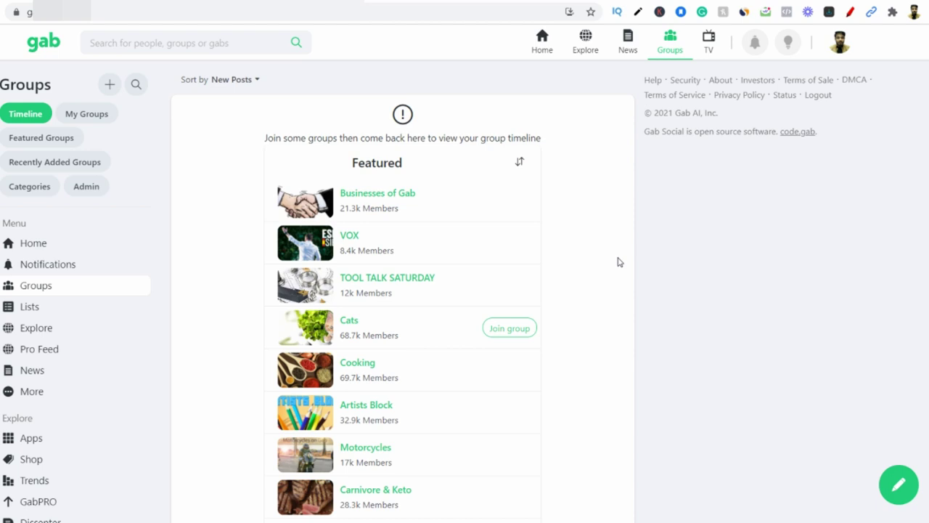
- Find the Bitcoin group among the featured groups and join it
scroll(619, 262, "down", 5)
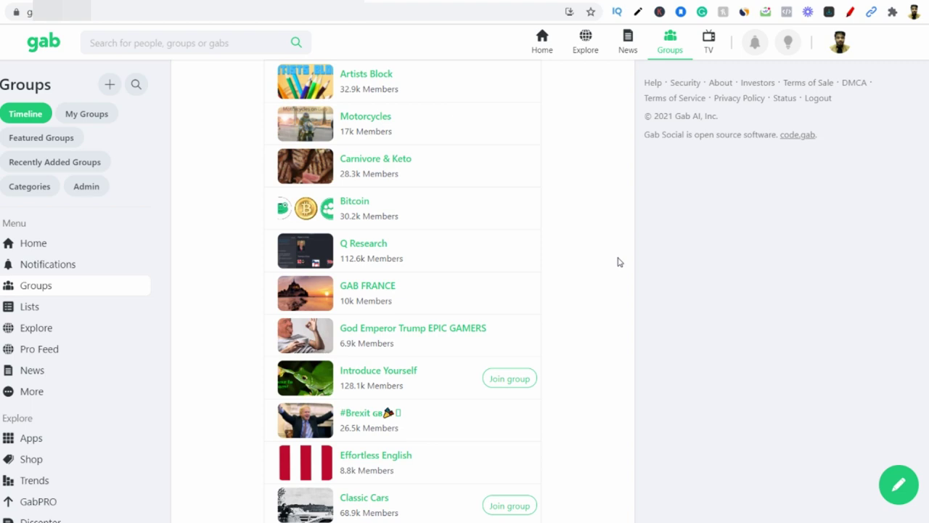
scroll(619, 262, "down", 4)
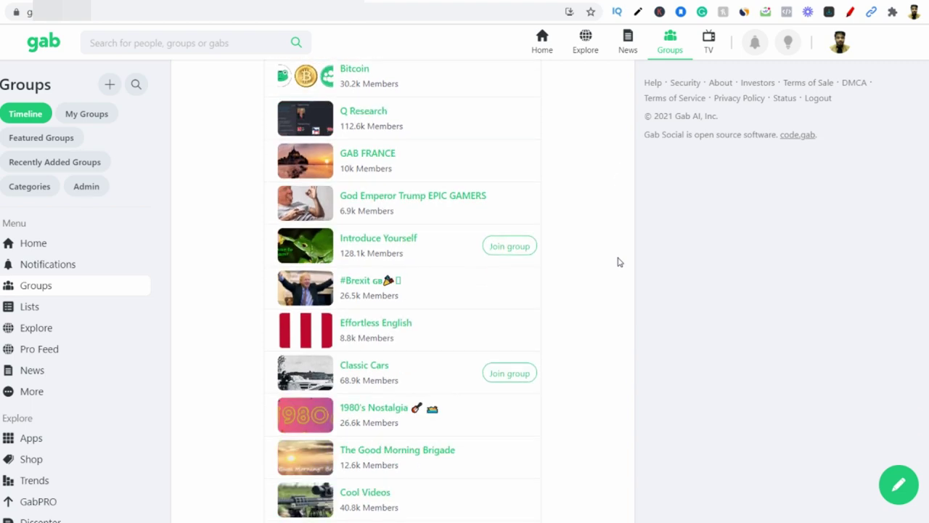
scroll(619, 261, "down", 1)
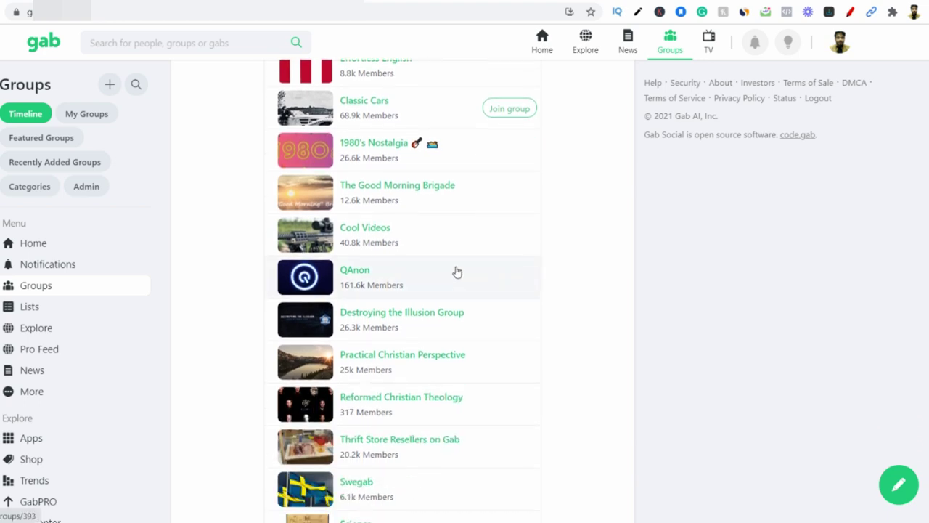
scroll(457, 272, "up", 1)
scroll(457, 272, "up", 2)
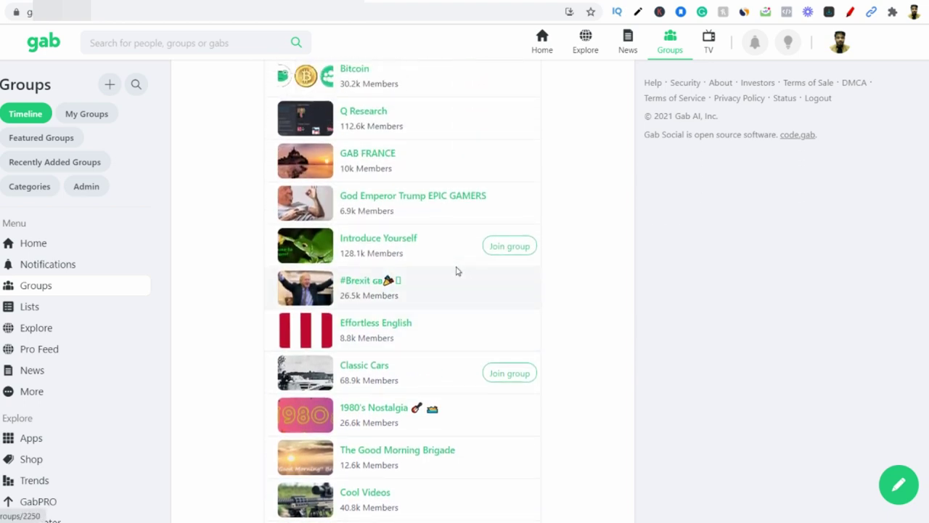
scroll(457, 272, "up", 2)
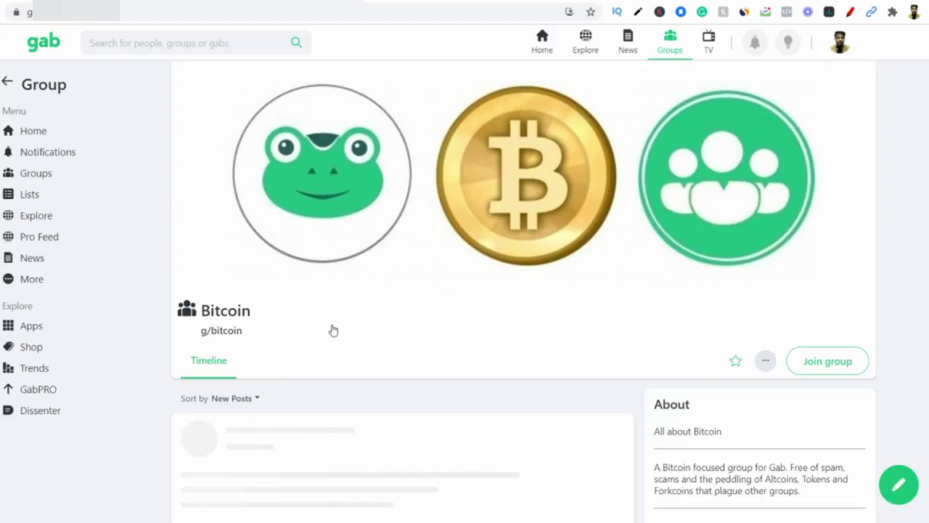
scroll(788, 266, "down", 2)
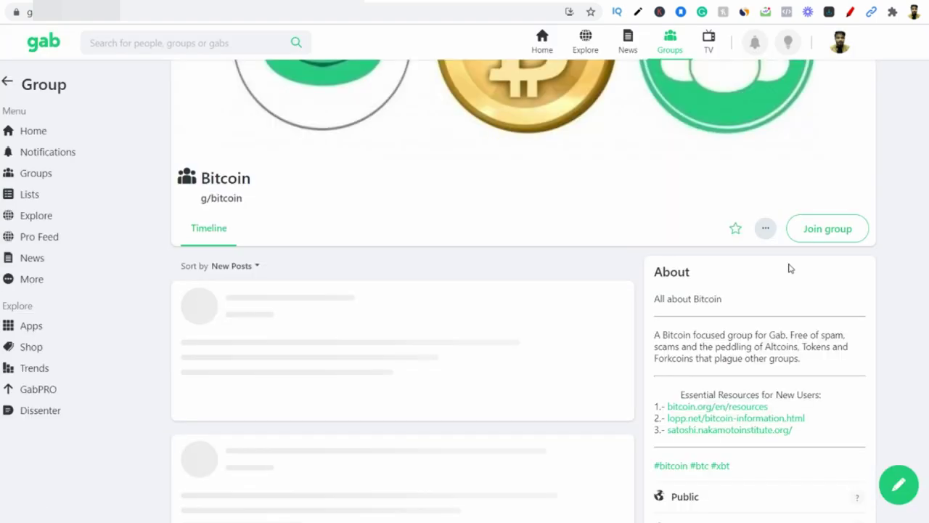
left_click(812, 232)
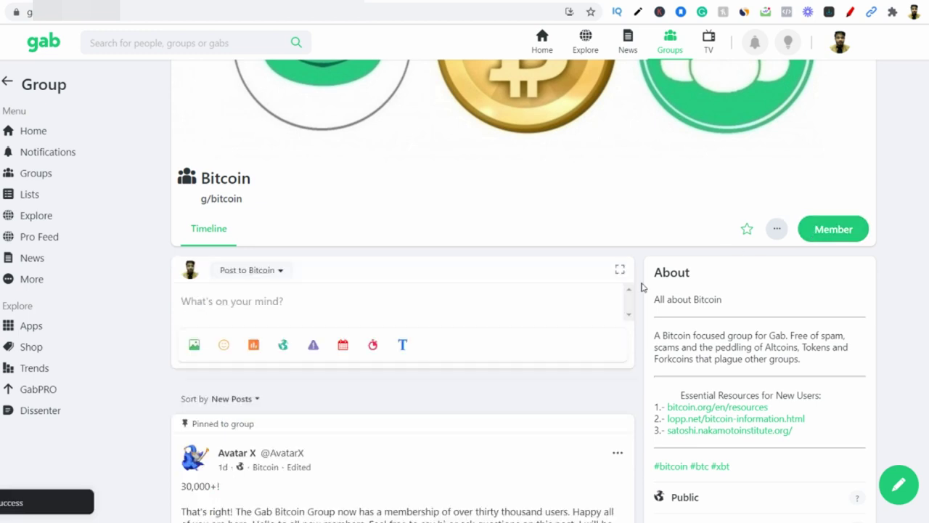
scroll(459, 332, "down", 3)
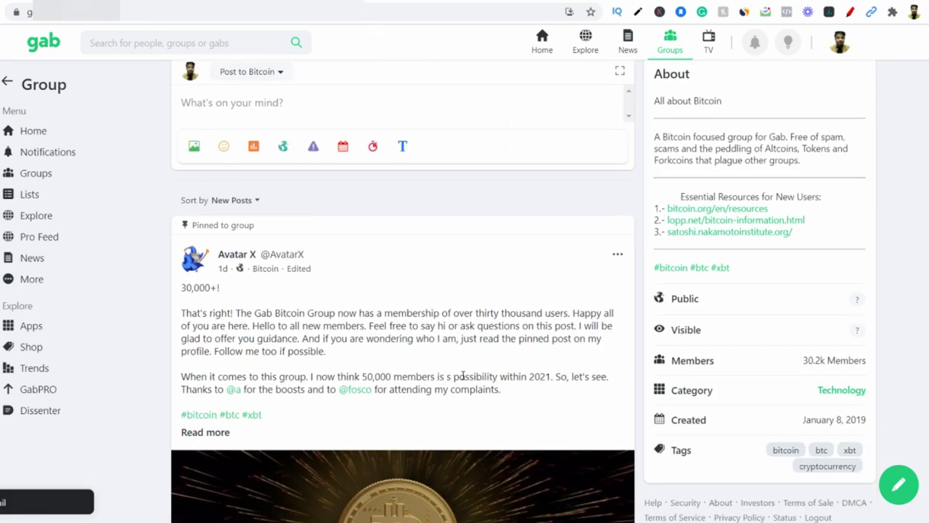
- Search Gab for "MAKE MONEY ONLINE"
left_click(233, 43)
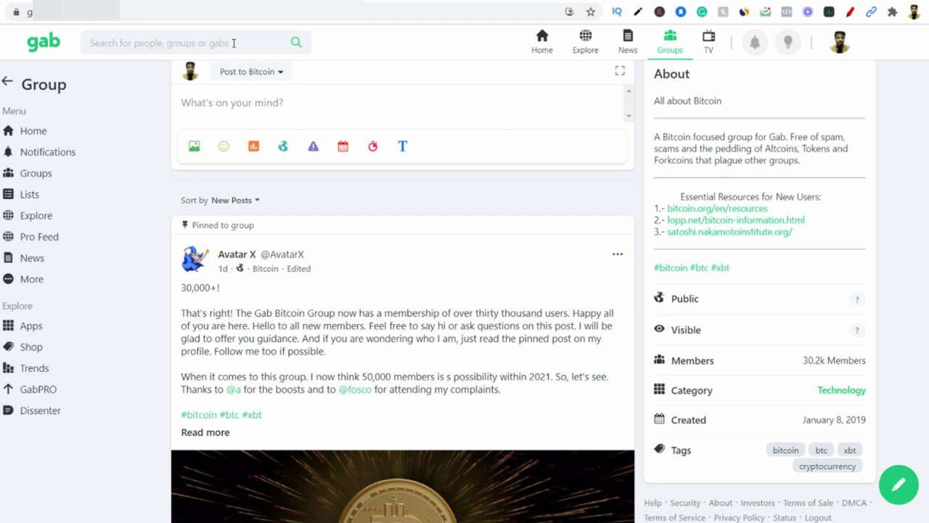
type("MAKE MONEY ONLINE")
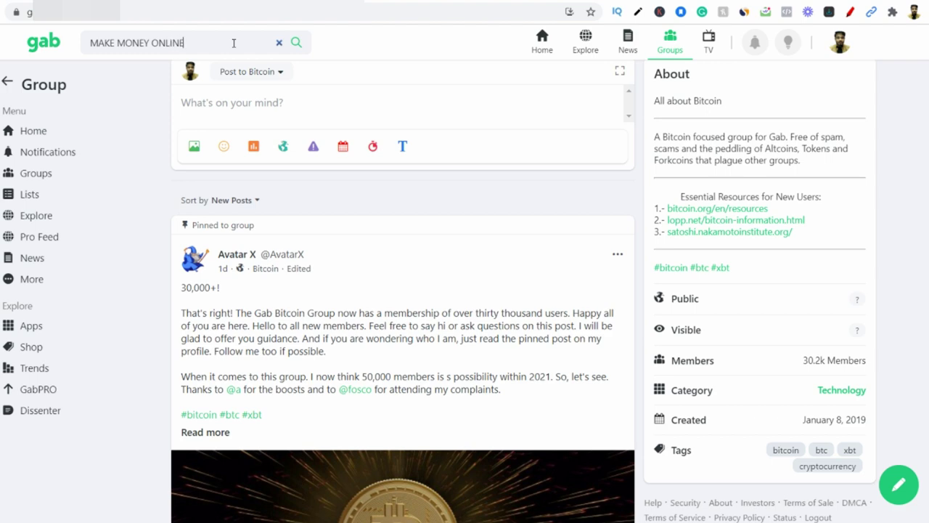
key("Return")
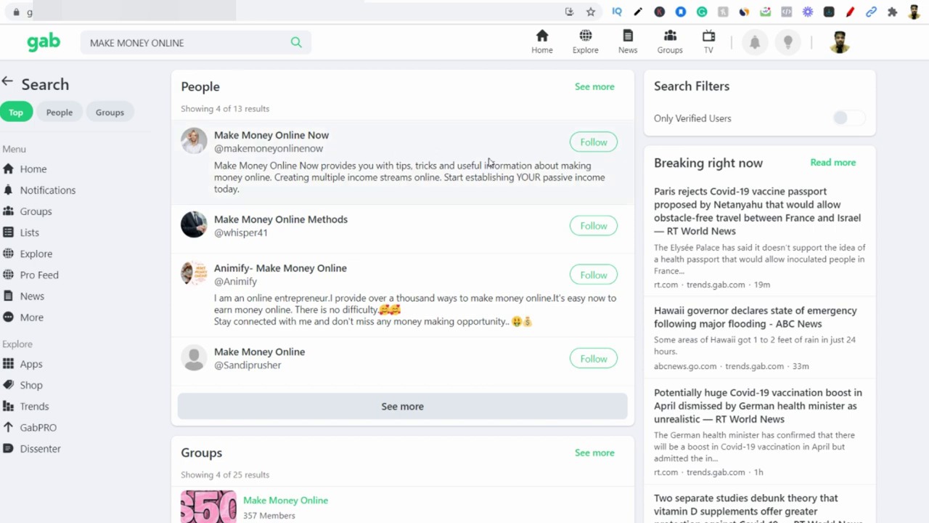
- Show all matching groups and join the Make Money Online group with 357 members
scroll(488, 161, "down", 3)
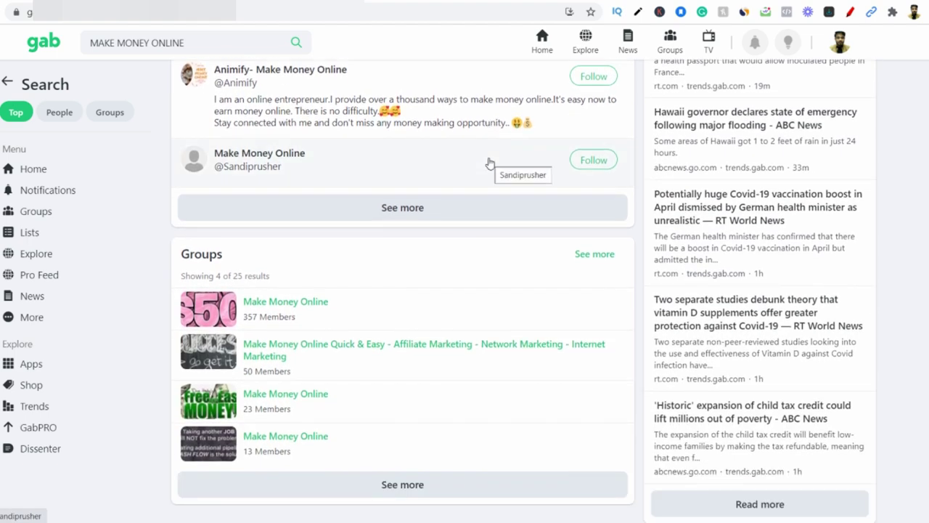
scroll(485, 261, "down", 1)
left_click(408, 427)
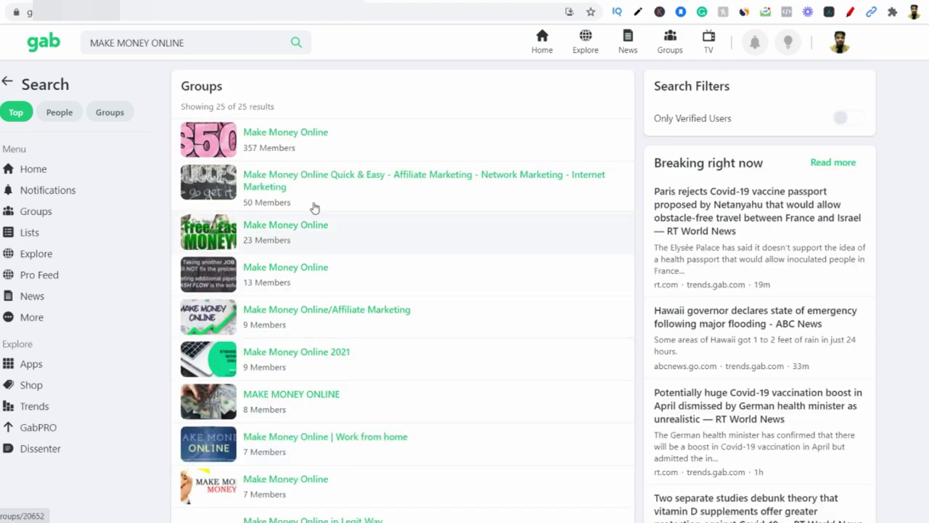
left_click(287, 136)
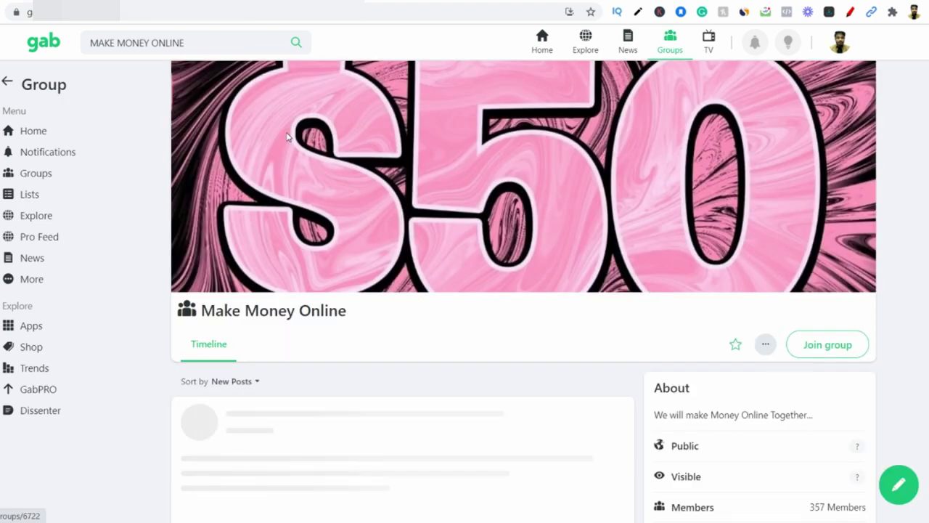
left_click(832, 345)
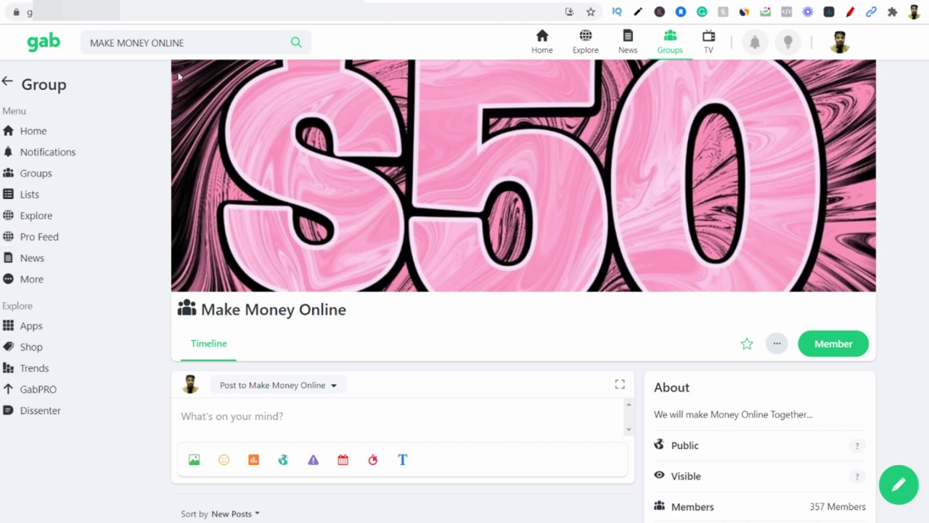
- Return to the Groups page and look through the posts in the group timeline
left_click(58, 138)
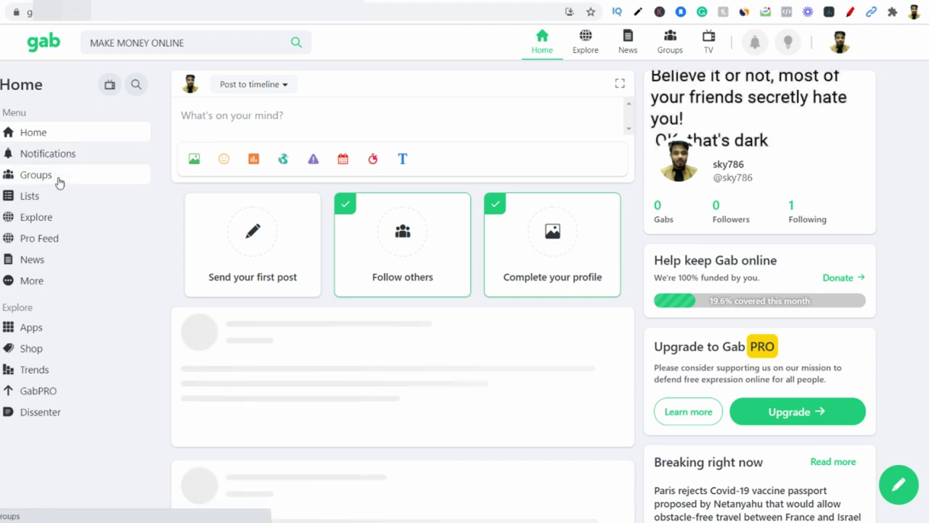
left_click(36, 175)
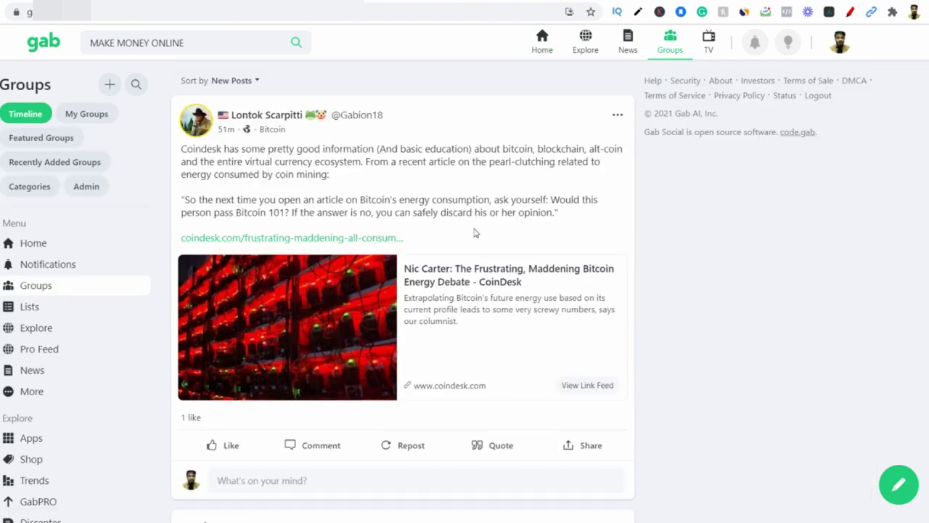
scroll(474, 231, "down", 5)
scroll(474, 231, "up", 5)
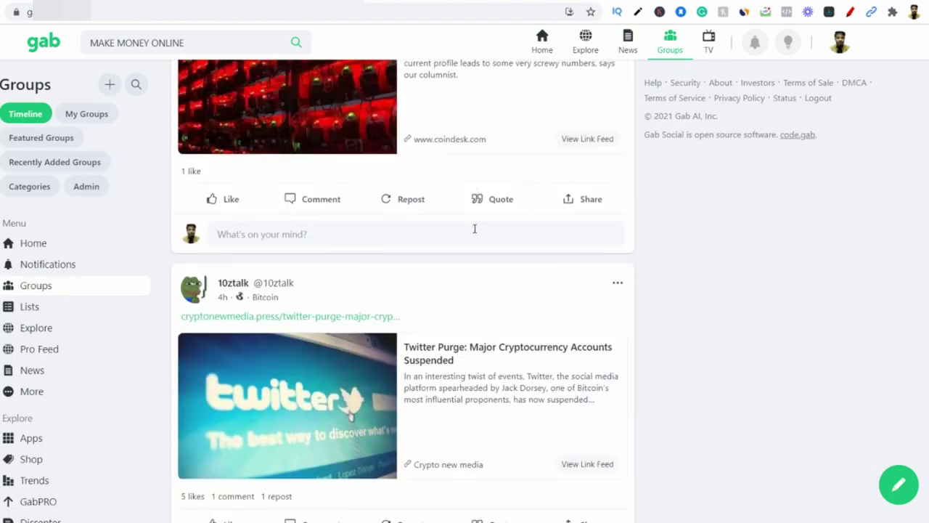
scroll(474, 230, "down", 9)
scroll(474, 231, "up", 2)
scroll(474, 231, "up", 5)
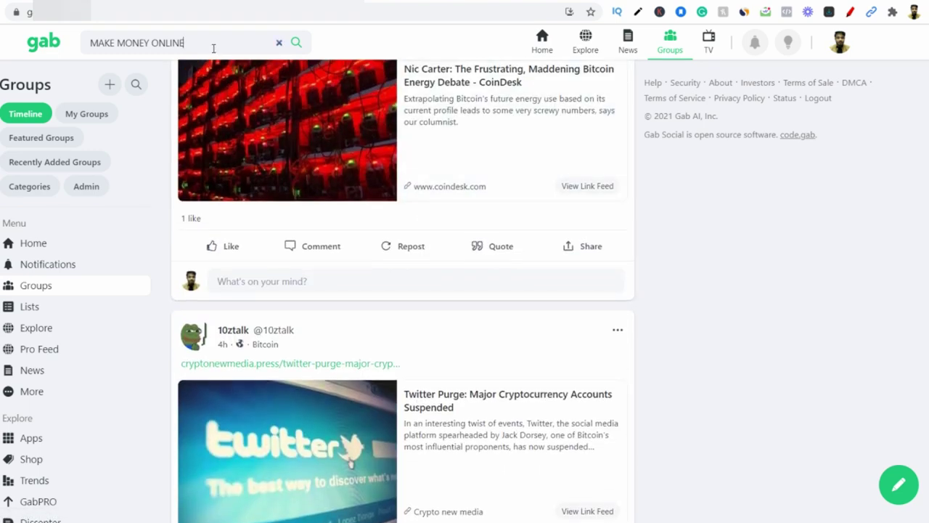
- Open the Businesses of Gab group from the featured groups and join it
left_click(66, 138)
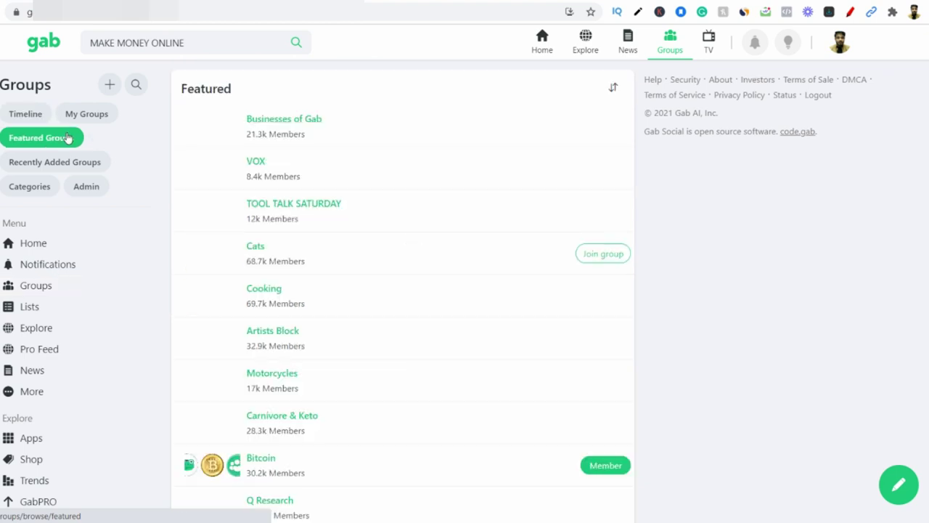
left_click(296, 125)
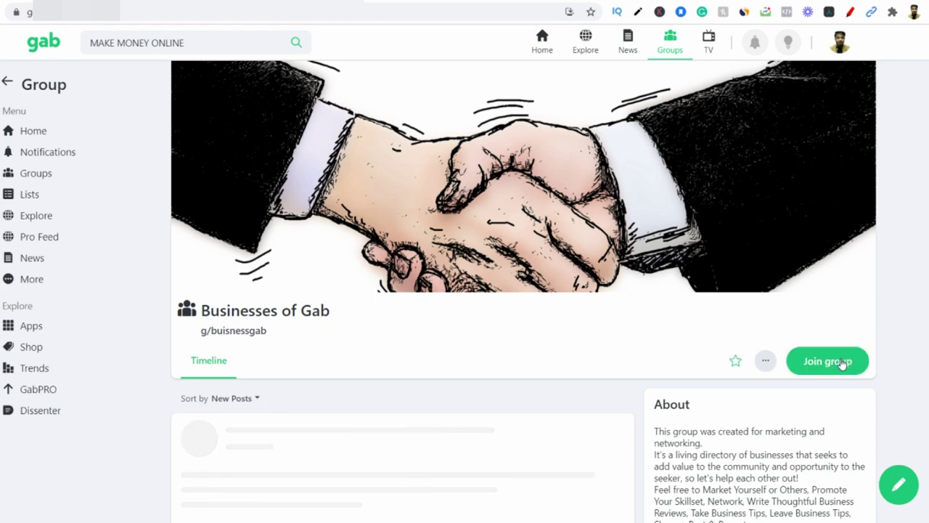
left_click(842, 364)
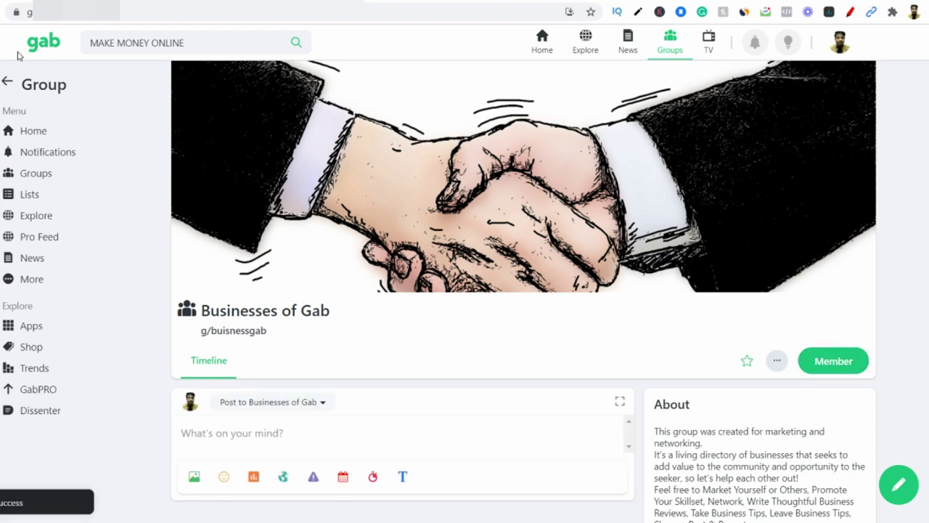
- Return to the featured groups list and look through it for other large groups suited to the offer
key("alt+Left")
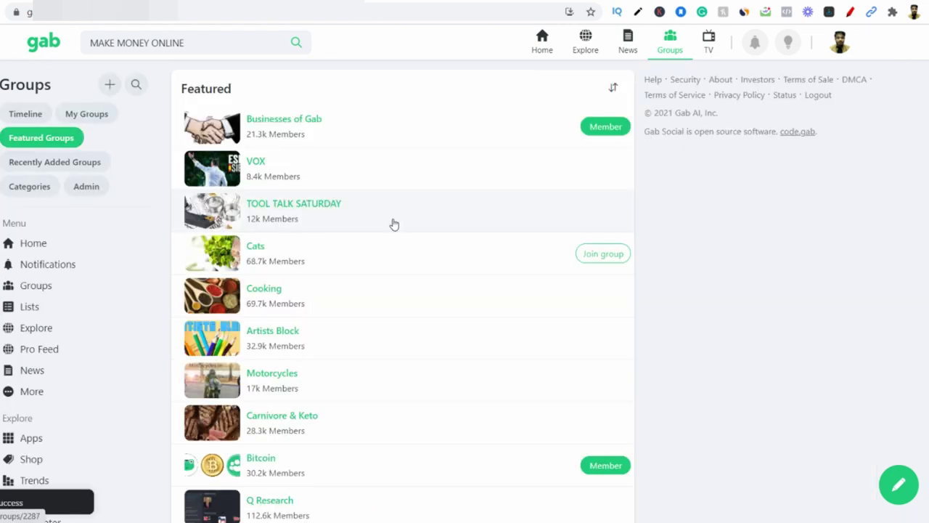
scroll(392, 225, "down", 4)
scroll(394, 227, "down", 5)
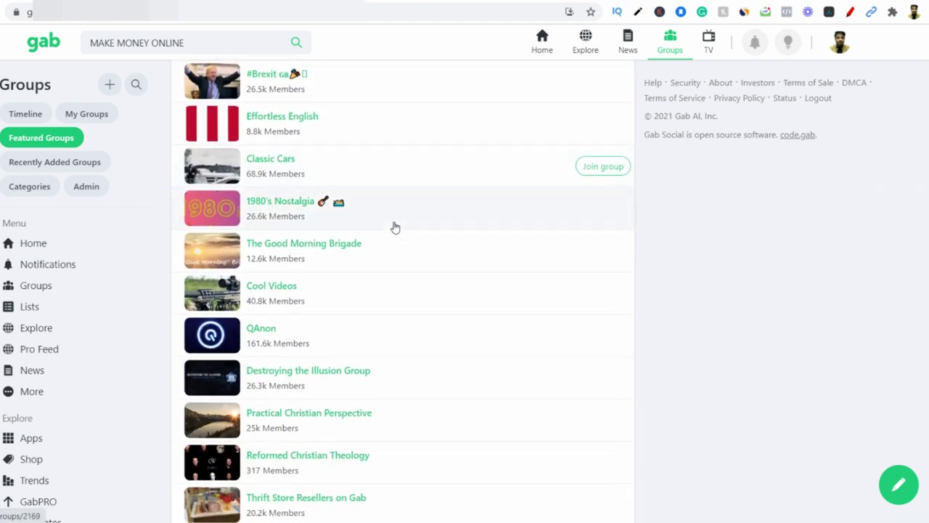
scroll(395, 227, "down", 3)
scroll(395, 228, "down", 3)
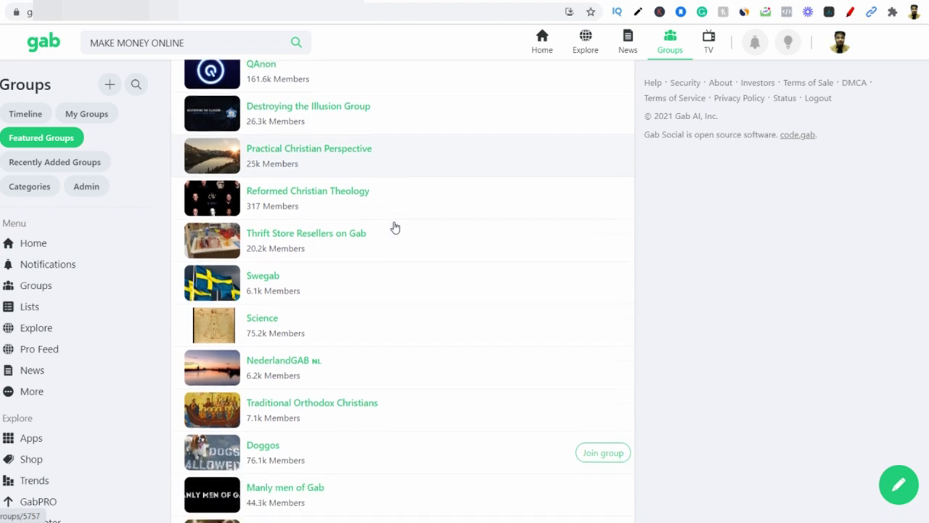
scroll(395, 227, "down", 1)
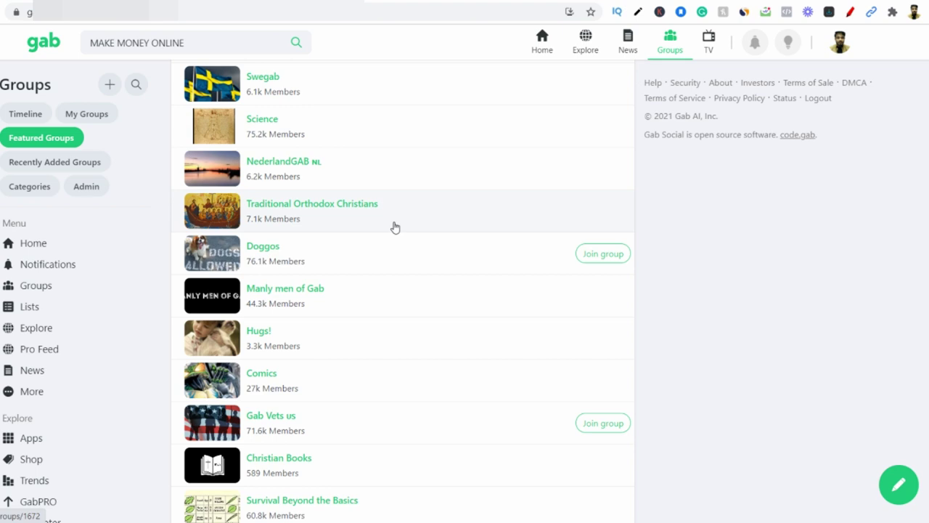
scroll(395, 227, "down", 4)
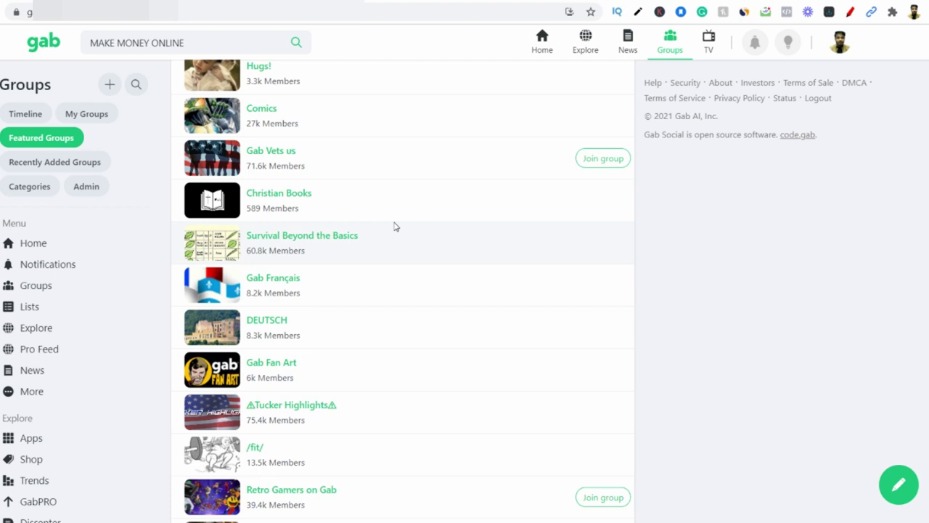
scroll(395, 227, "down", 1)
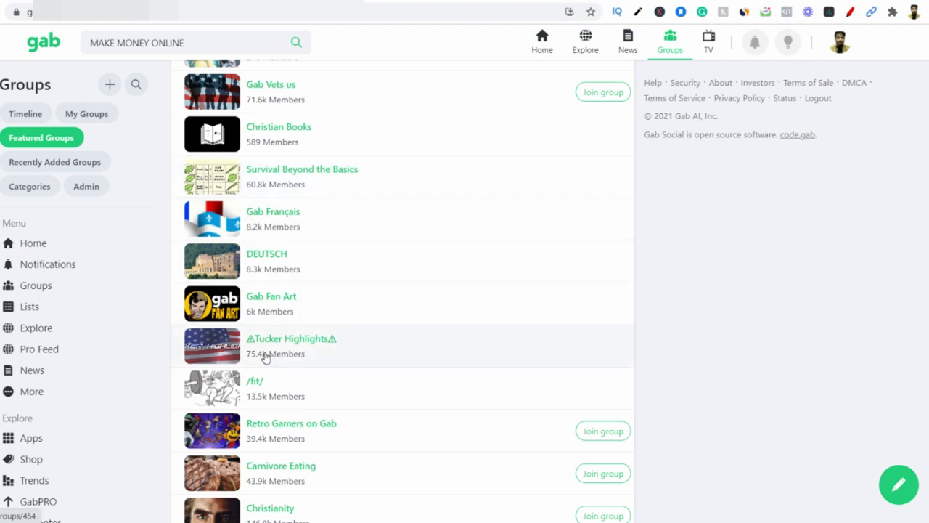
scroll(256, 389, "down", 2)
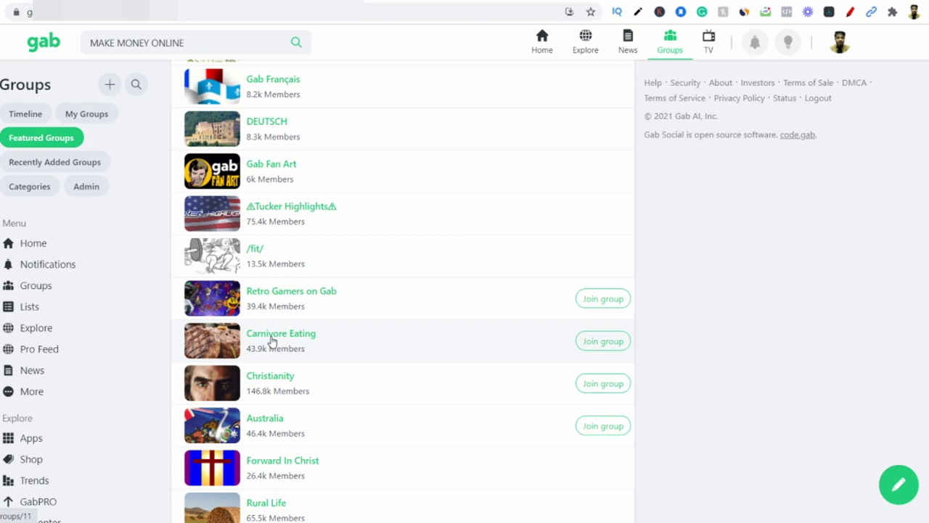
scroll(270, 341, "down", 4)
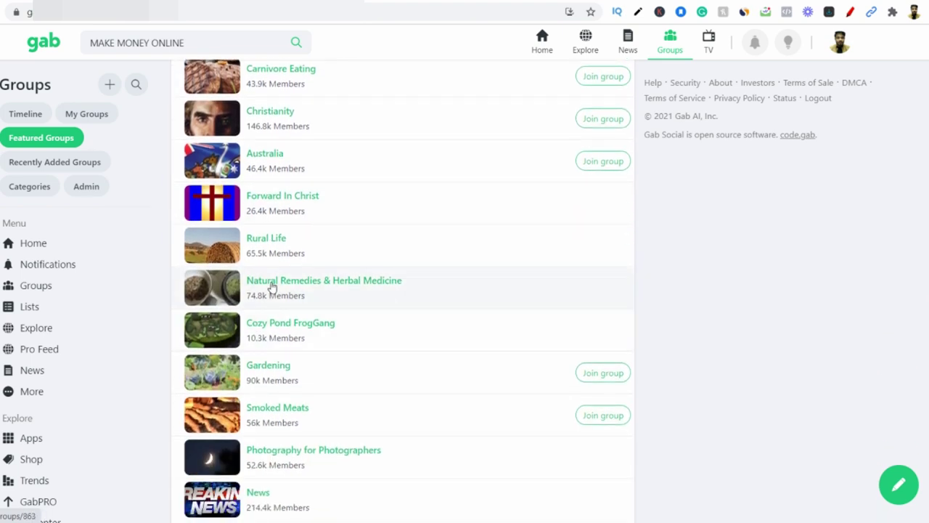
scroll(311, 342, "down", 2)
scroll(346, 357, "down", 3)
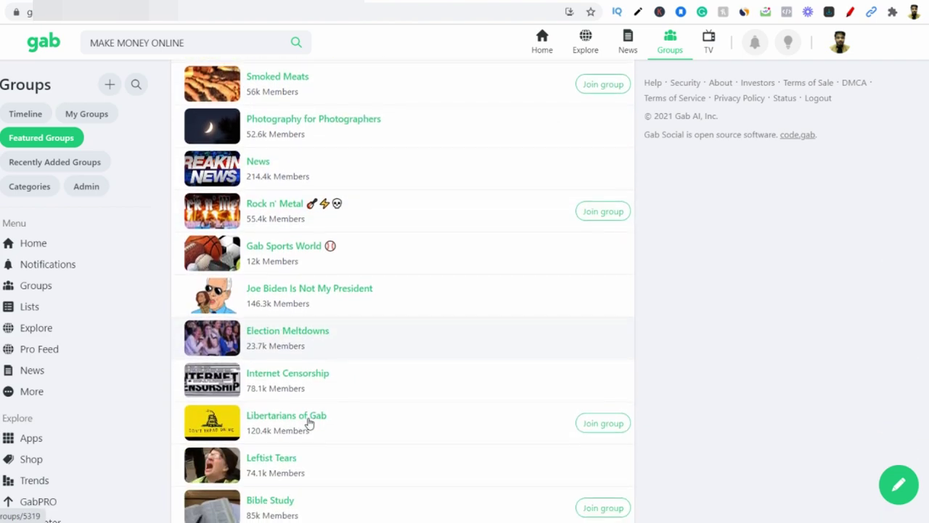
scroll(391, 378, "down", 2)
scroll(392, 379, "up", 10)
scroll(394, 379, "up", 15)
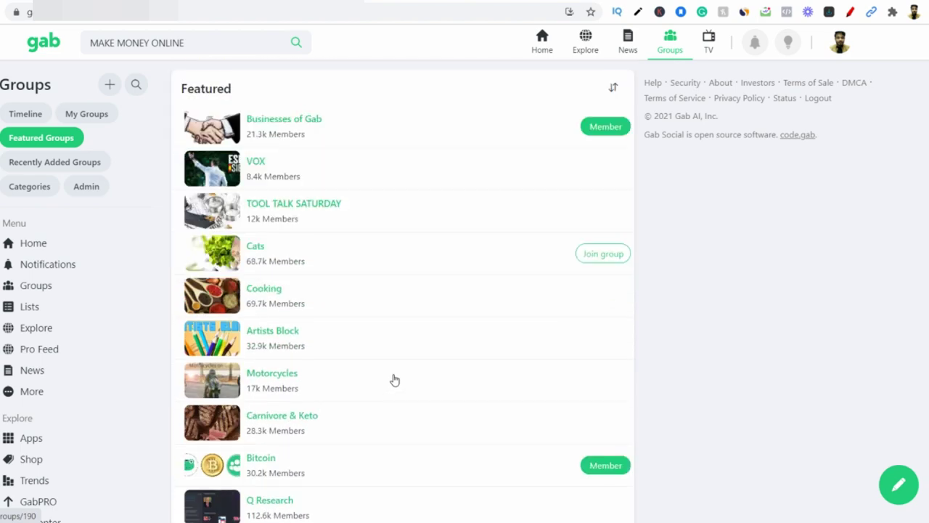
- Go to the Home page and look over its featured groups, breaking news and popular group categories
left_click(542, 42)
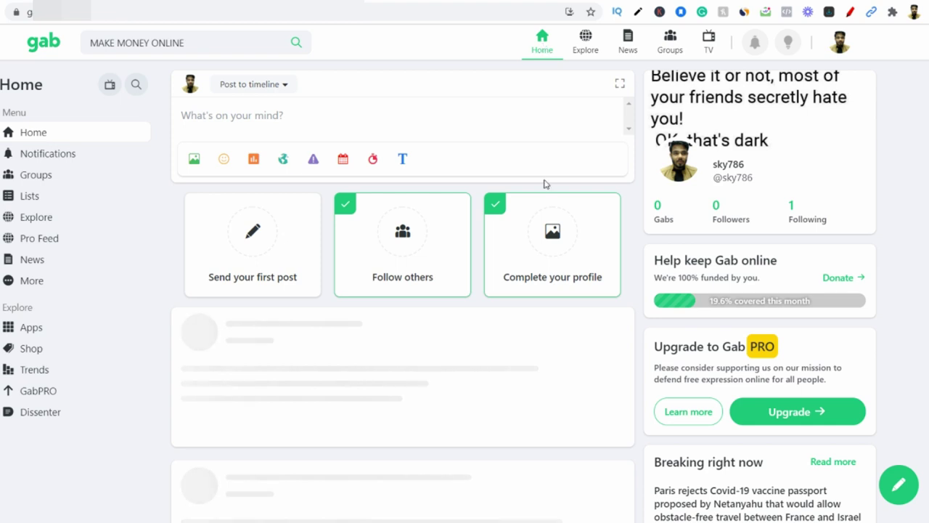
scroll(546, 183, "down", 4)
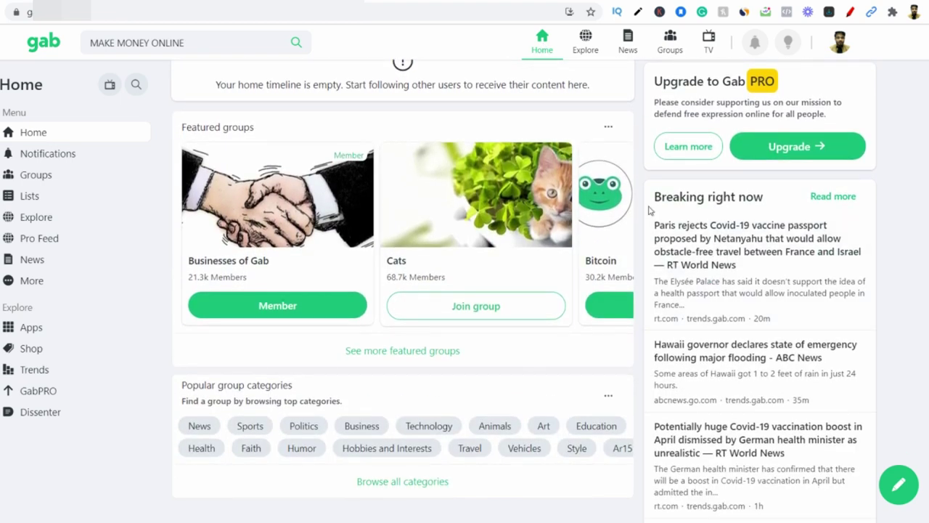
scroll(657, 347, "down", 2)
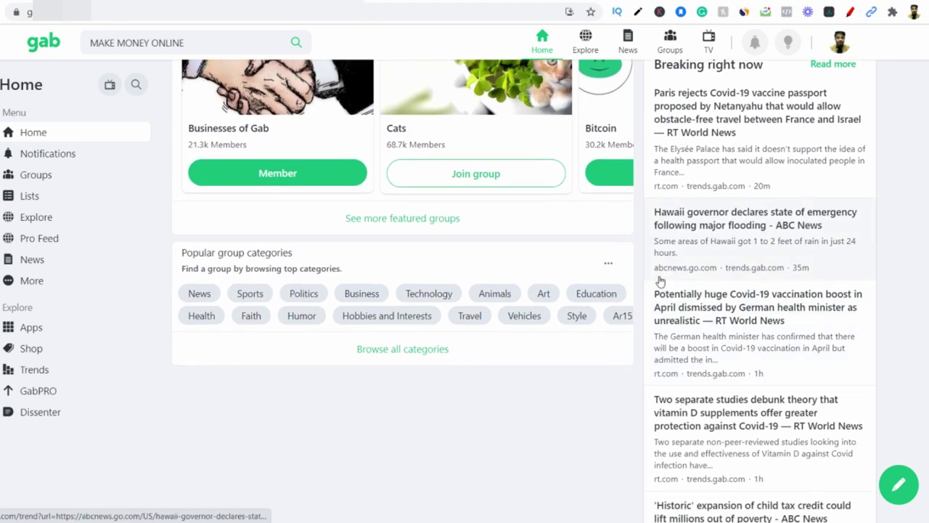
scroll(656, 371, "down", 3)
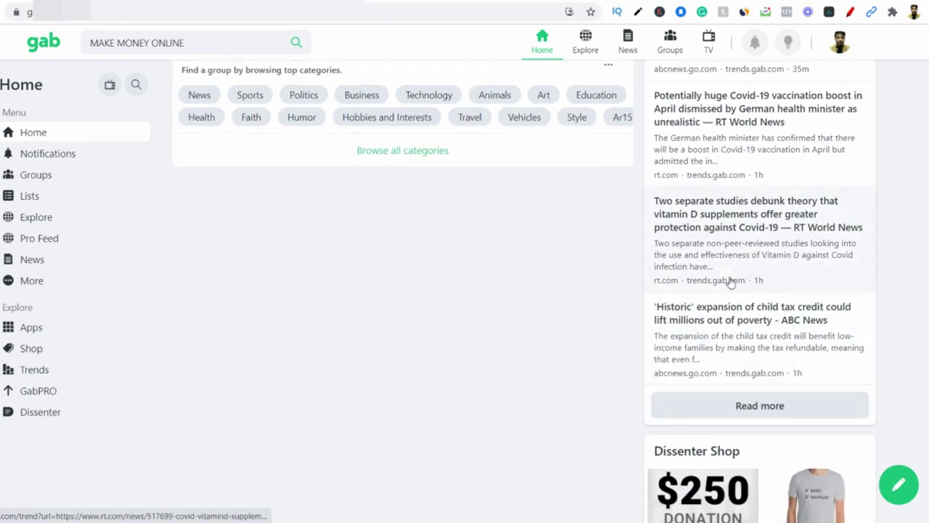
scroll(712, 349, "up", 4)
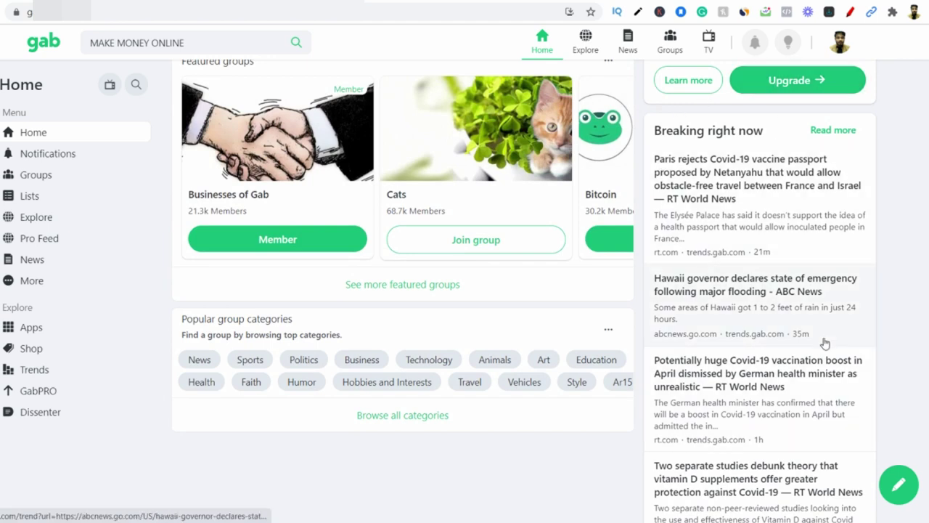
scroll(826, 337, "down", 2)
left_click_drag(182, 187, 270, 187)
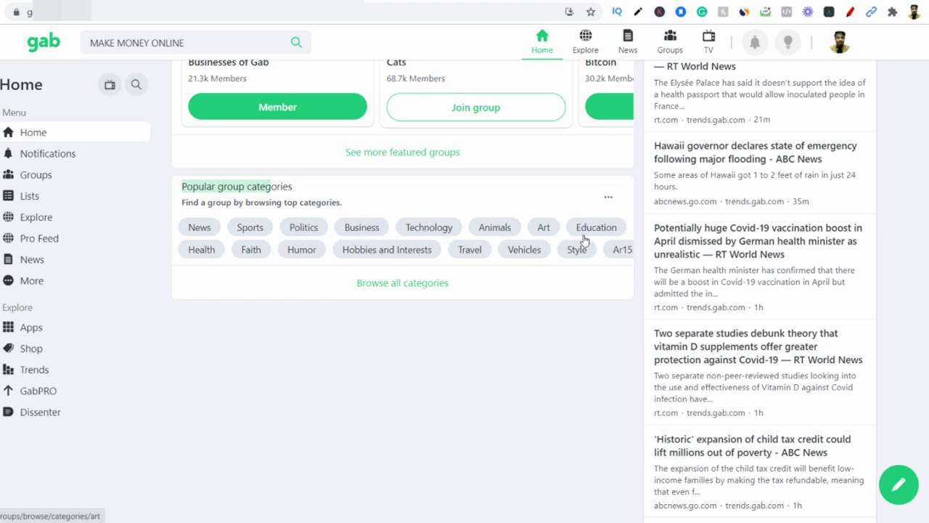
- Browse the groups in the Business category and open the WallStreetBets group
left_click(361, 227)
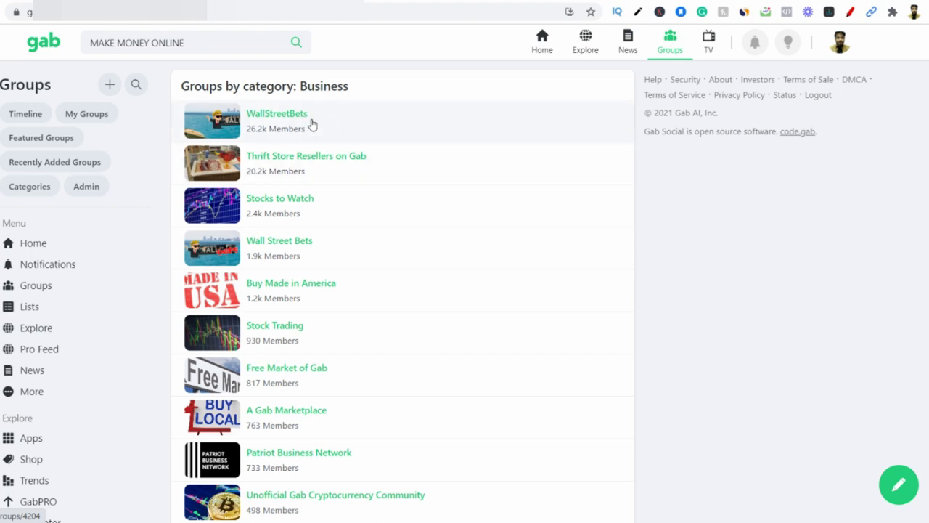
scroll(286, 384, "down", 2)
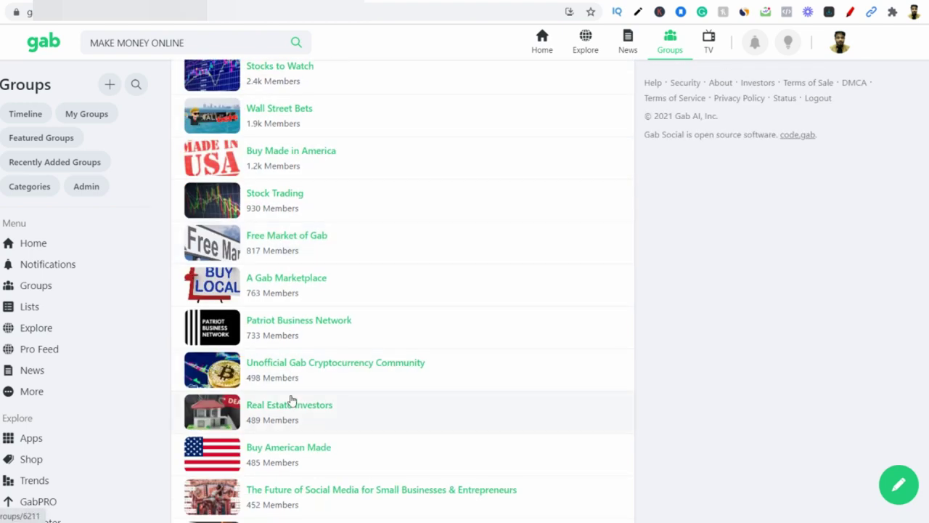
scroll(291, 400, "up", 2)
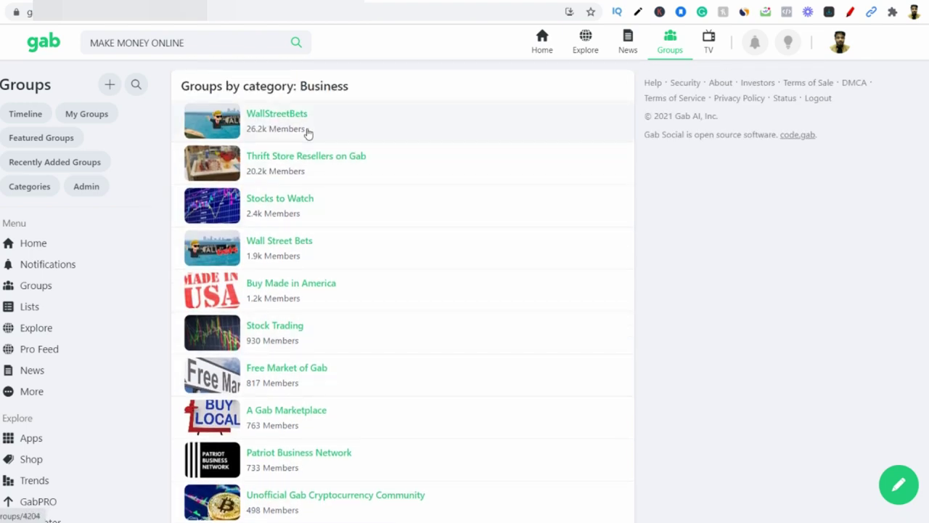
left_click(268, 116)
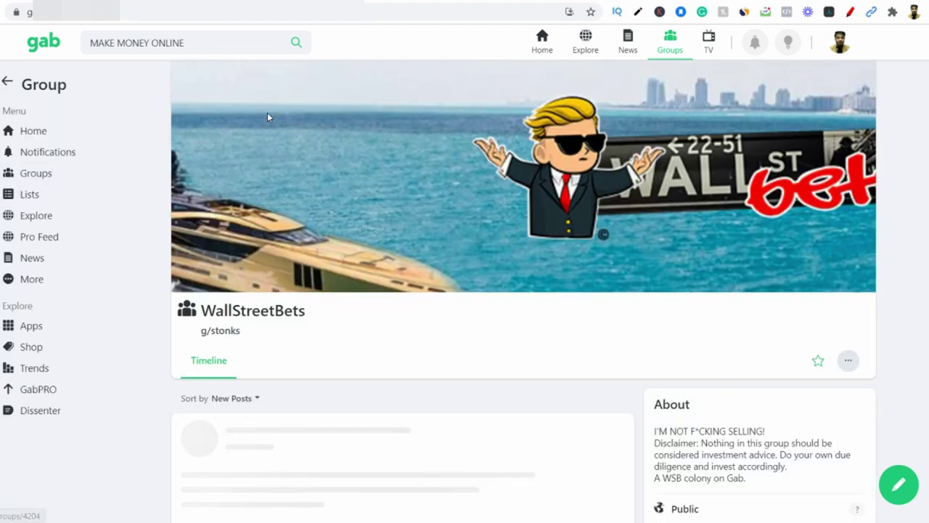